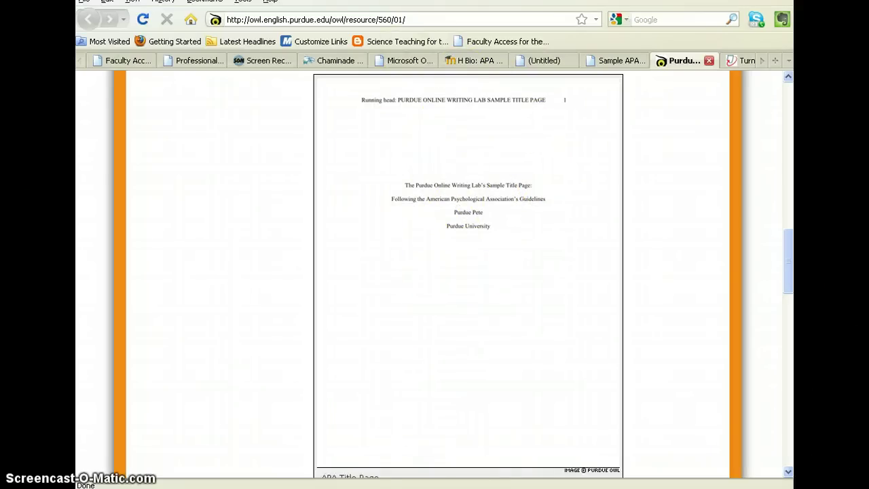
Switch to the blank Word document and enter "Running head: SAMPLE APA PAPER" in the page header.
right_click(461, 486)
click(478, 420)
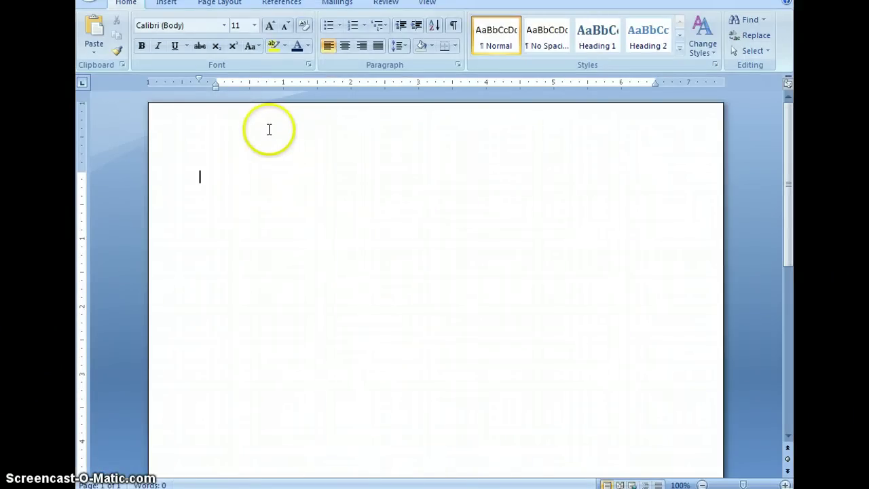
double_click(268, 129)
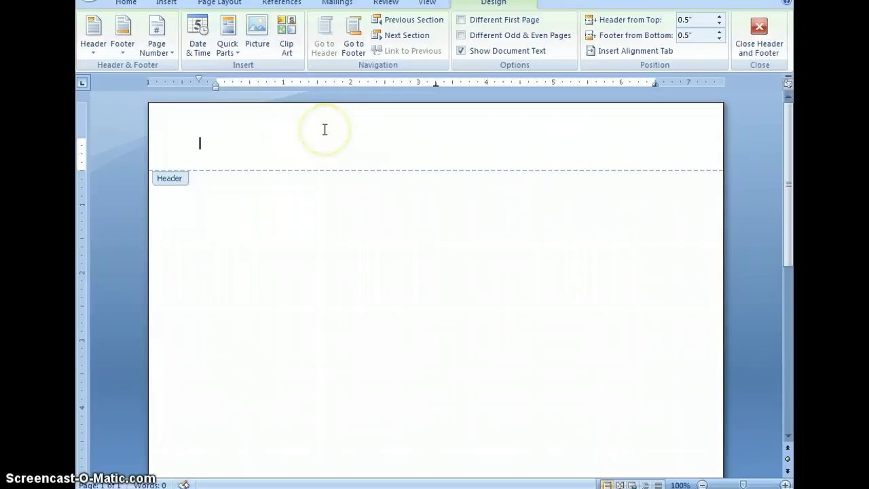
text(Running head: SAMPLE APA PAPER)
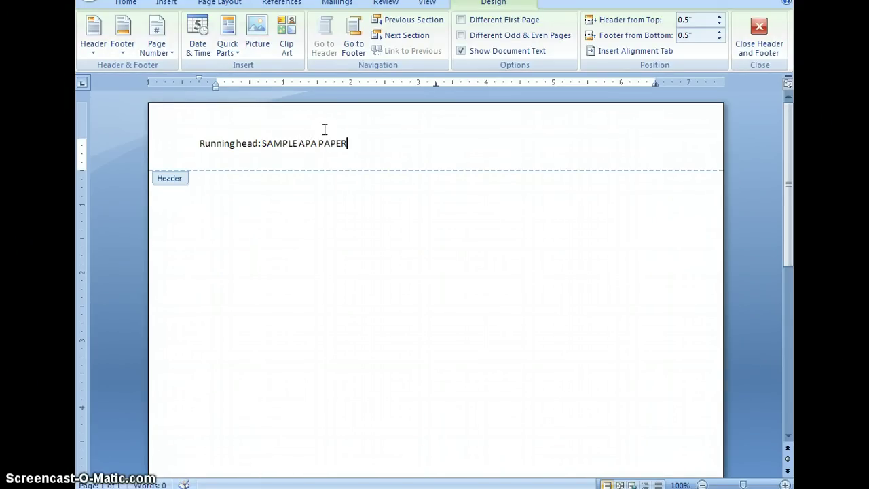
click(240, 148)
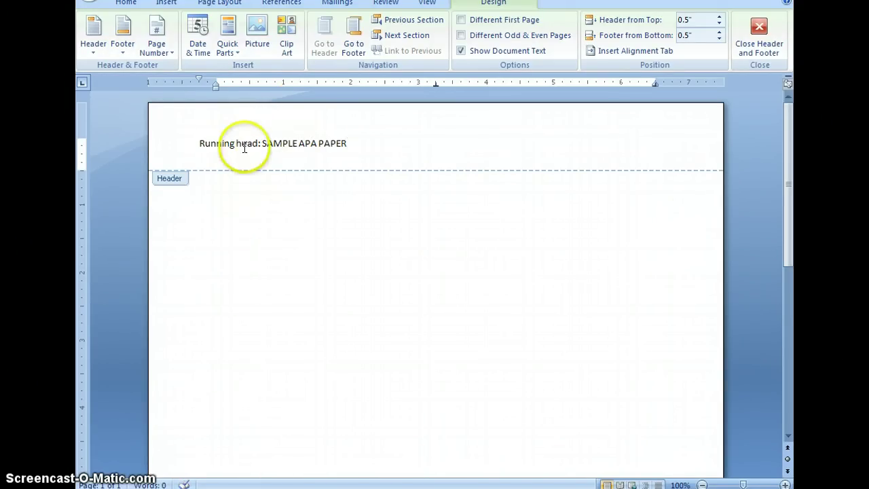
drag(262, 143, 346, 144)
click(354, 153)
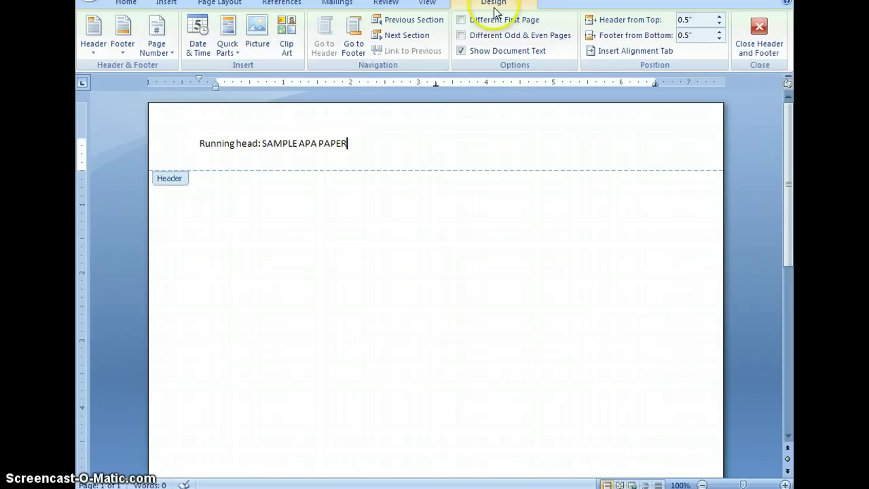
Give the first page a different header and insert a Plain Number 3 page number at the top of the page.
click(461, 21)
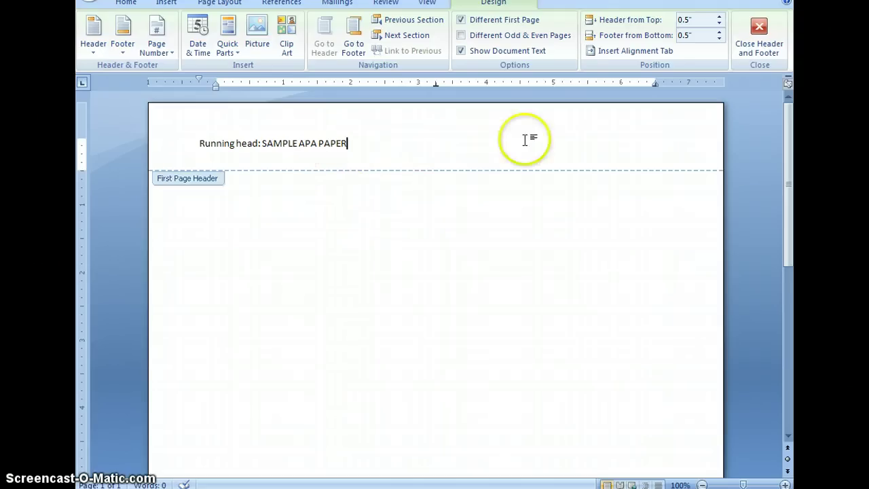
click(157, 45)
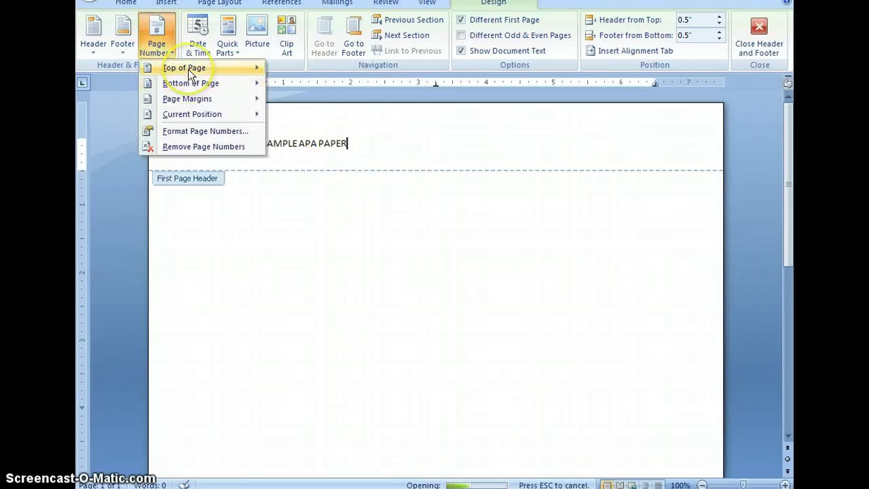
mouse_move(192, 71)
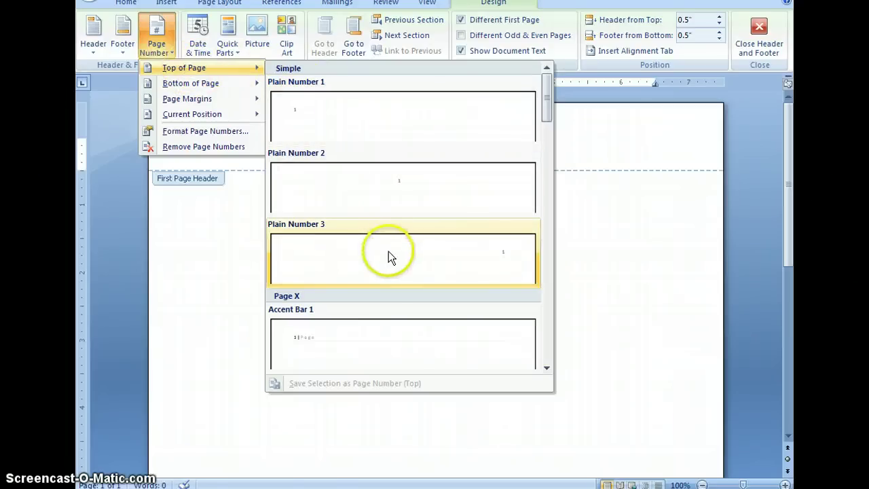
click(389, 252)
Re-enter "Running head: SAMPLE APA PAPER" in the first page header below the page number and return to the document body.
click(349, 149)
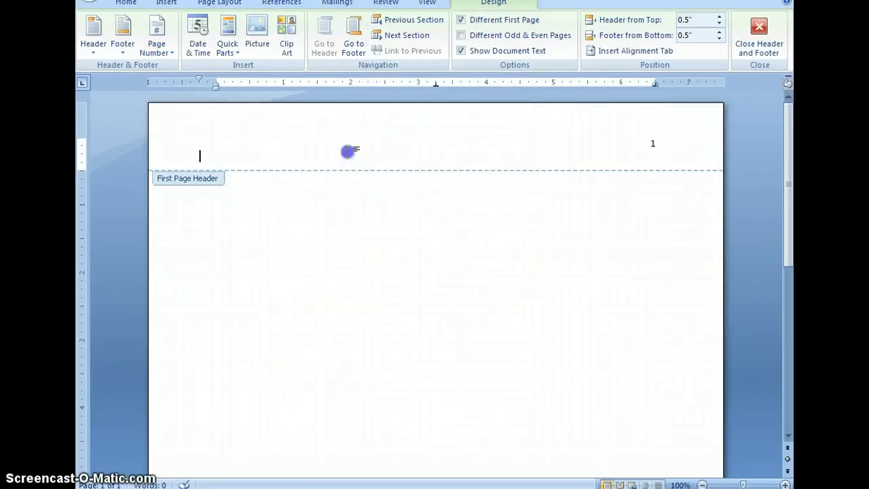
click(201, 148)
click(205, 155)
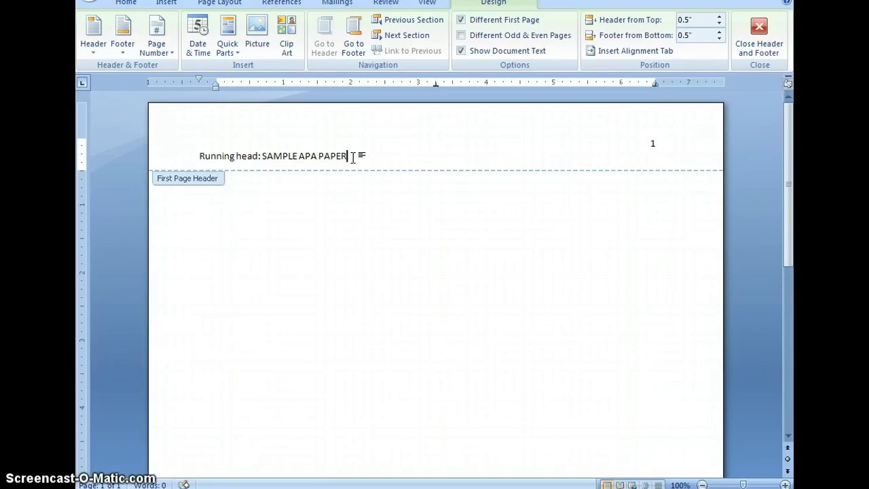
double_click(391, 424)
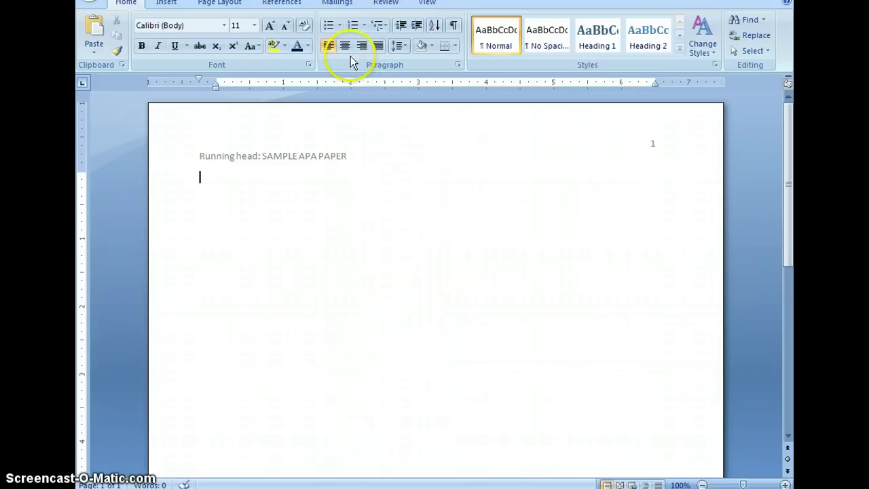
Centre the capitalised lines SAMPLE APA PAPER, the author's full name and CHAMINADE JULIENNE HIGH SCHOOL partway down the title page, following the Purdue OWL sample.
click(347, 48)
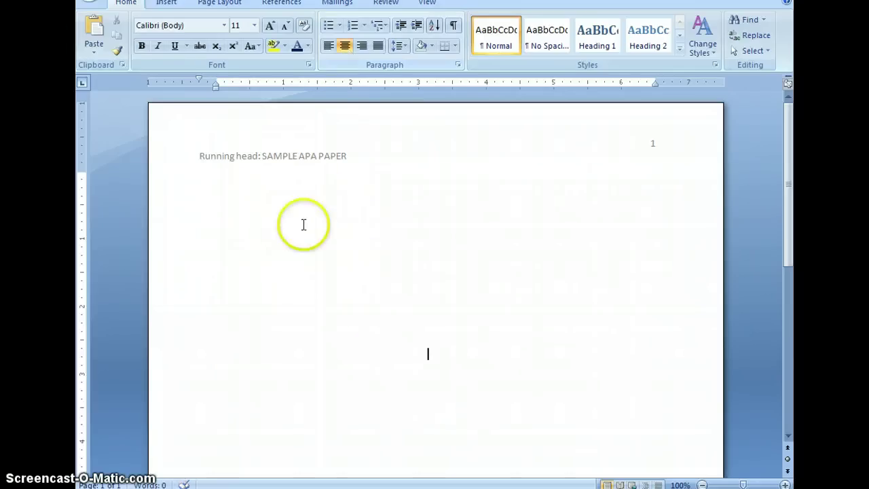
key(alt+Tab)
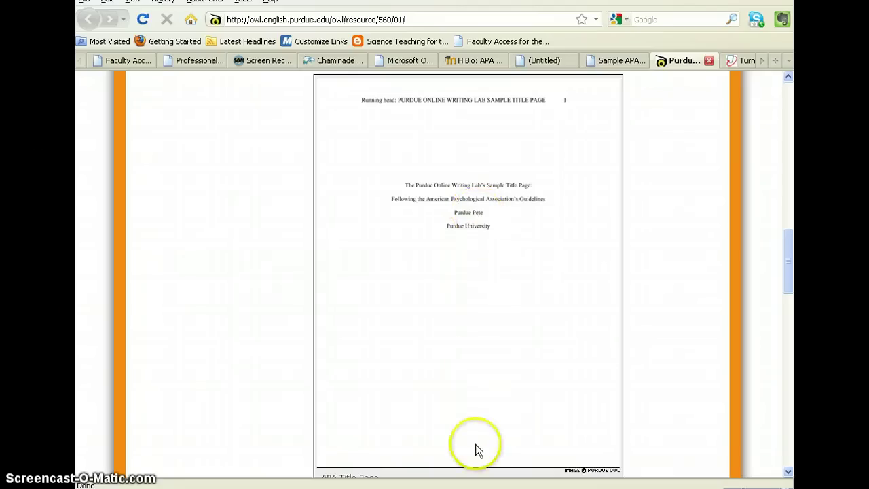
click(475, 486)
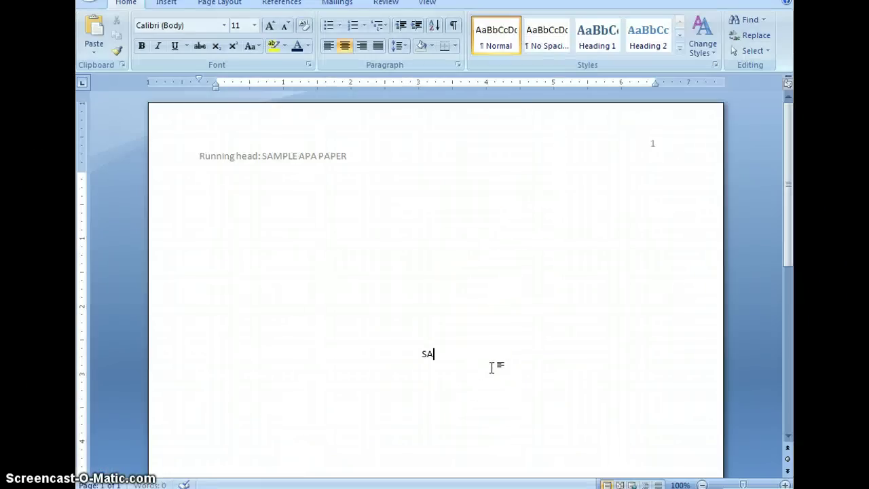
text(PAPER)
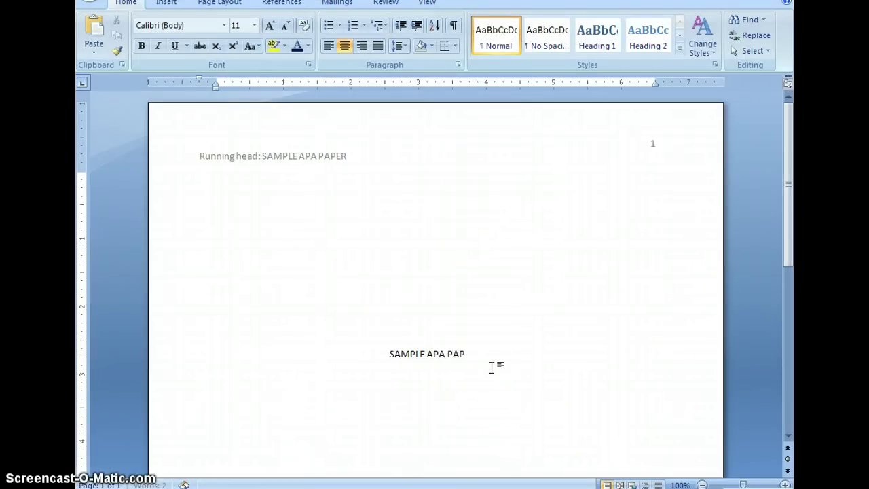
key(Return)
text(AMA)
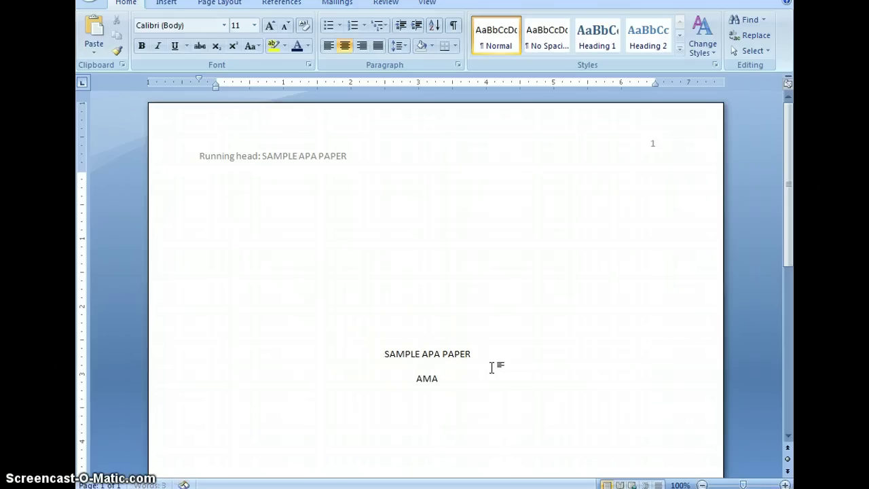
text(NDA OOTEN CHAMINADE JU)
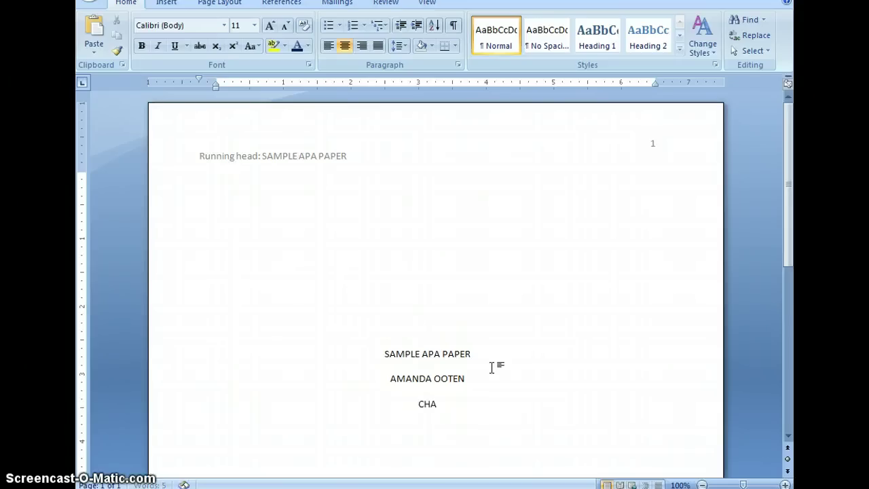
text(LIENNE HIGH SCHOOL)
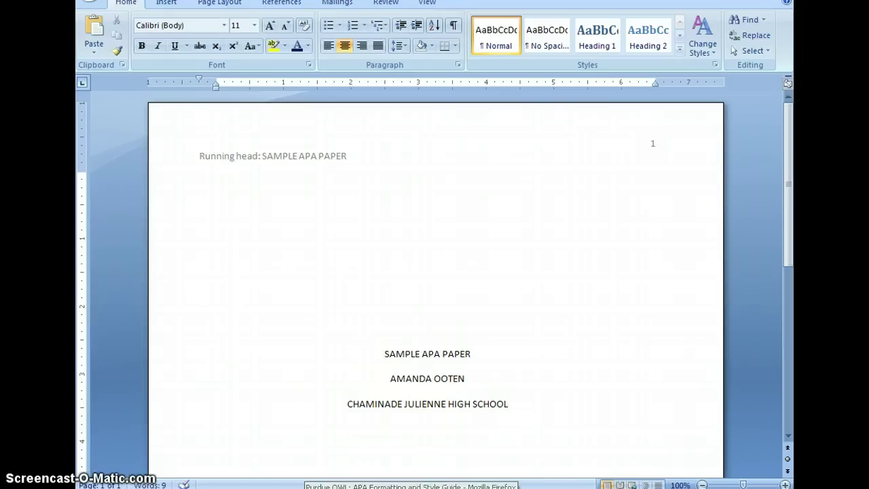
Check the title's capitalisation on the Purdue OWL sample page and replace the document's title line with "Sample APA Paper".
click(314, 482)
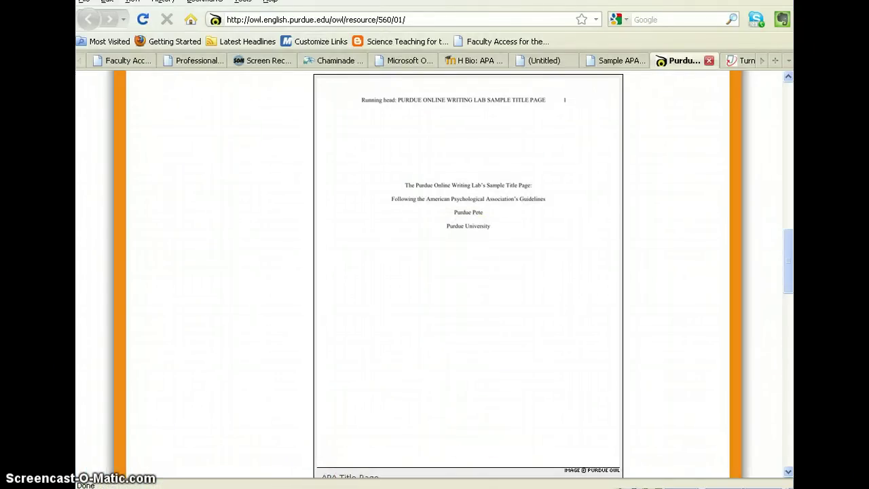
click(469, 481)
drag(485, 354, 388, 354)
click(419, 358)
text(SA)
key(BackSpace)
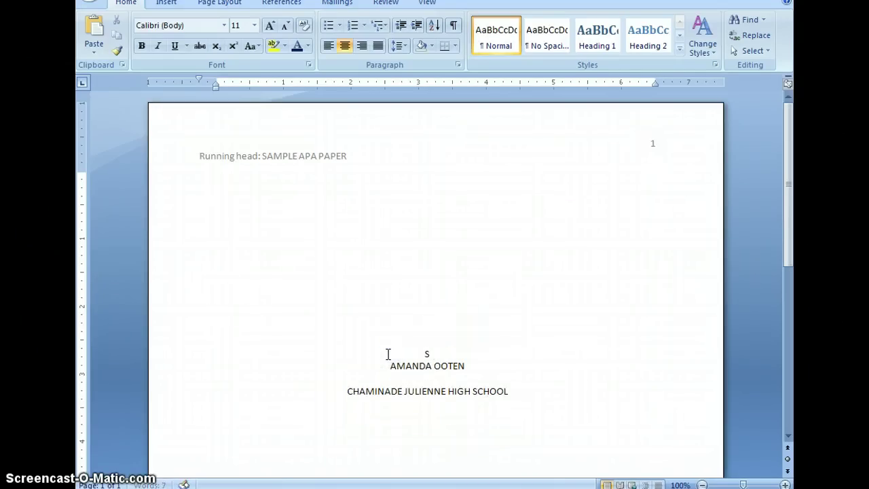
text(ample APA Paper)
key(Return)
Replace the all-capitals author line with the author's full name in title case.
triple_click(469, 381)
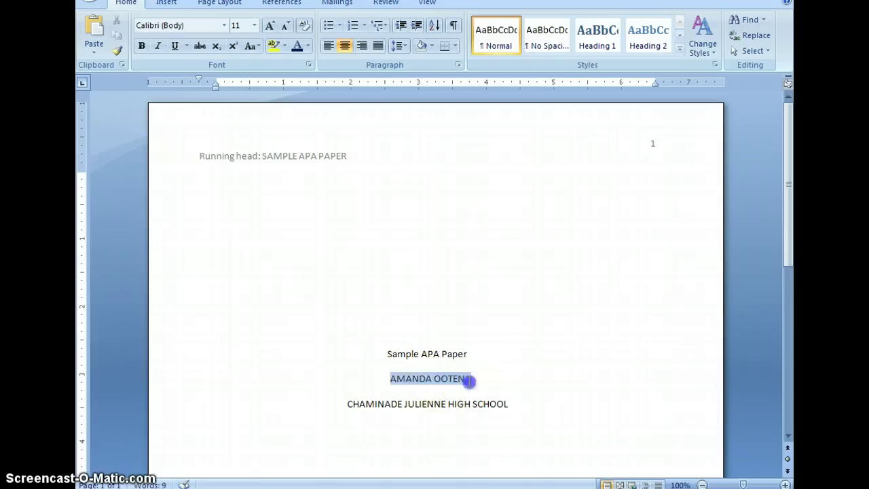
text(Amanda Ooten)
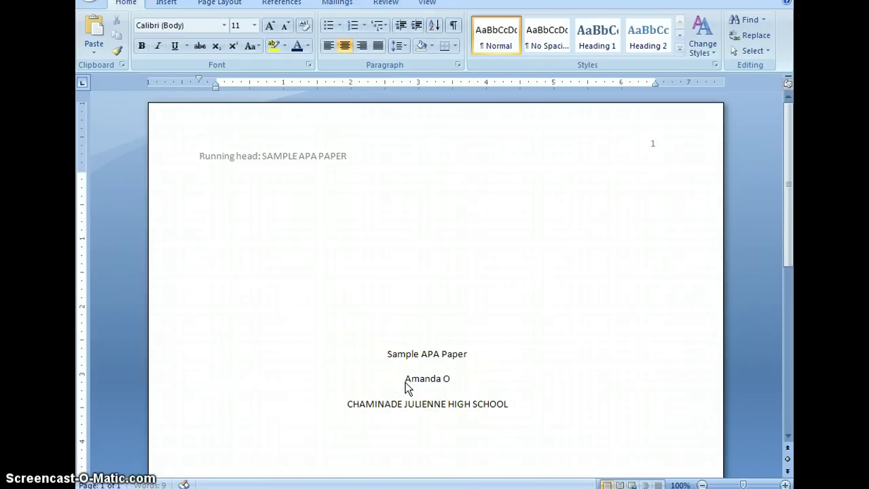
click(411, 382)
Replace the all-capitals school line with "Chaminade Julienne High School".
drag(508, 403, 386, 389)
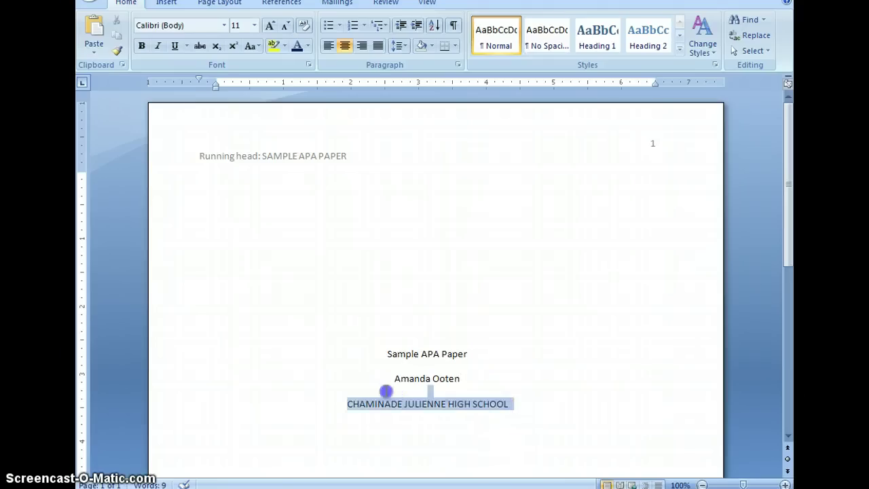
key(Delete)
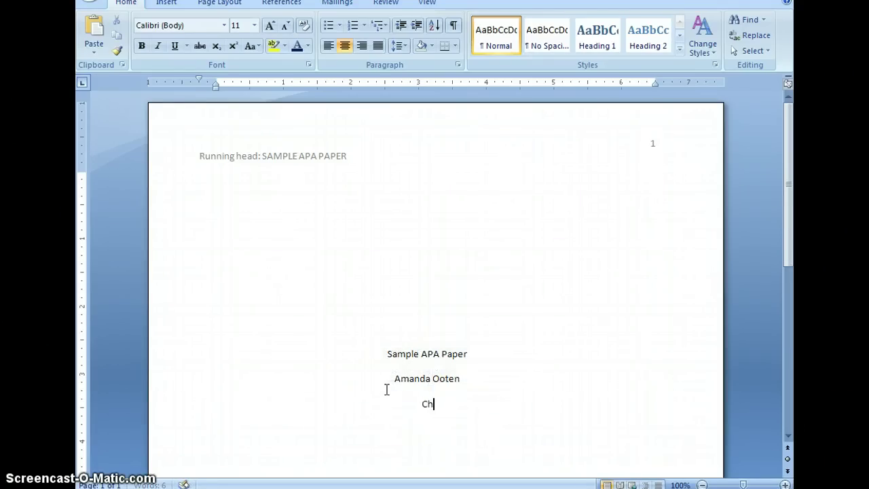
text(Chaminade Ju)
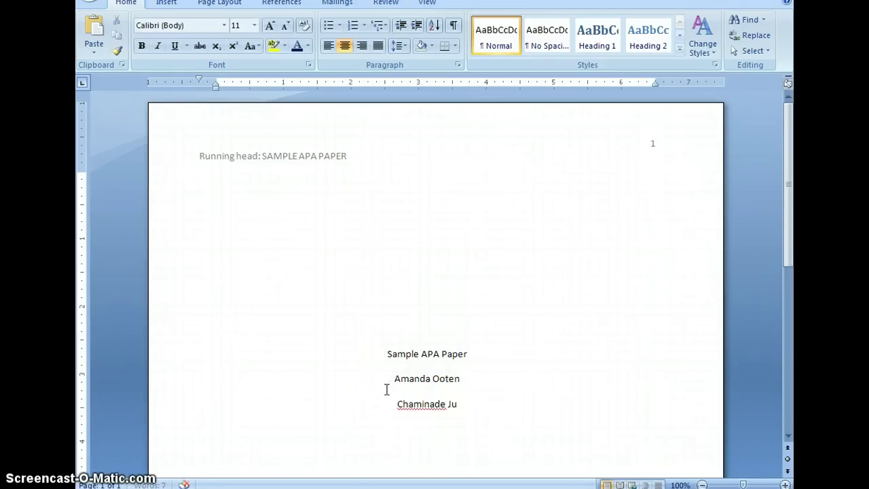
text(lienne High)
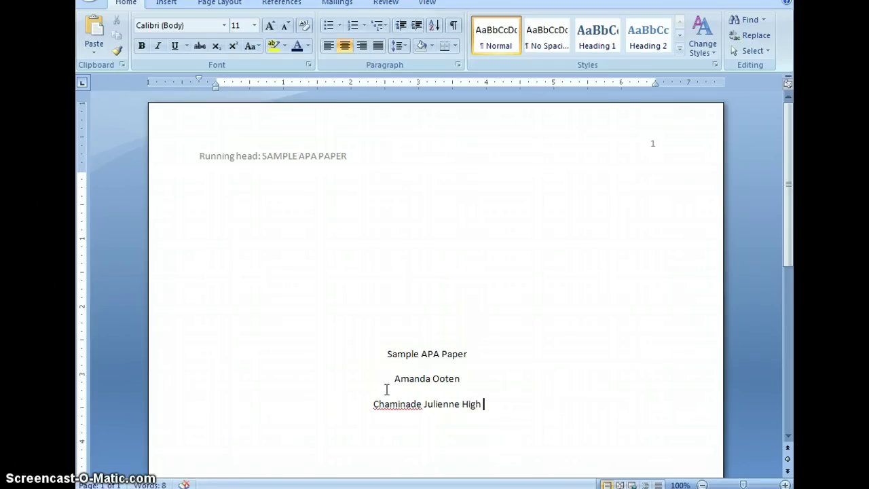
text( School)
click(436, 409)
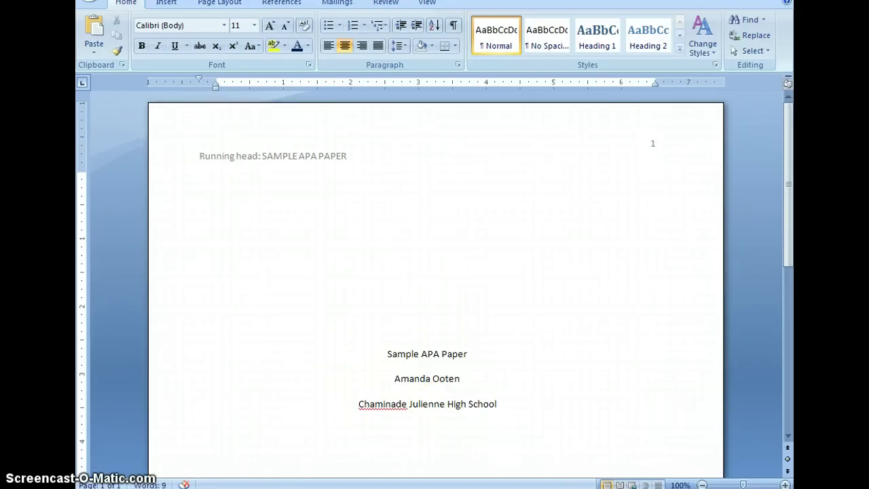
Switch to the Purdue OWL page in Firefox and examine the title page and abstract page guidelines and samples.
key(alt+Tab)
scroll(506, 281, up, 5)
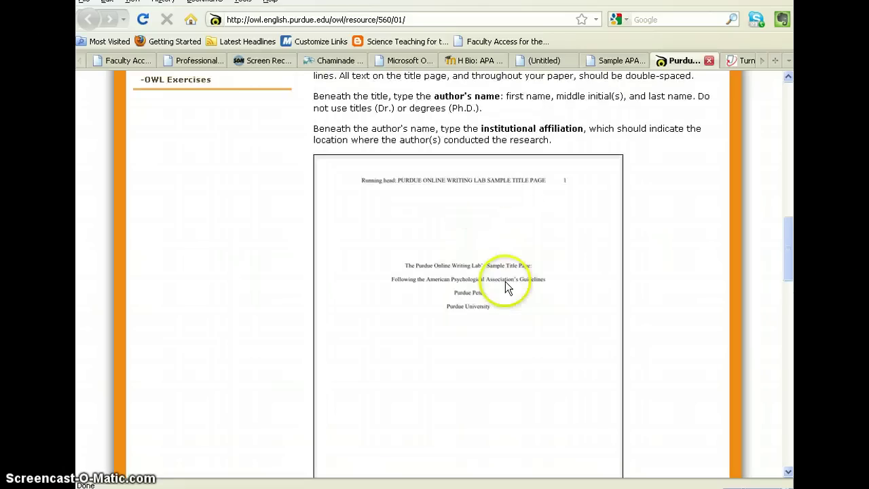
scroll(505, 281, down, 15)
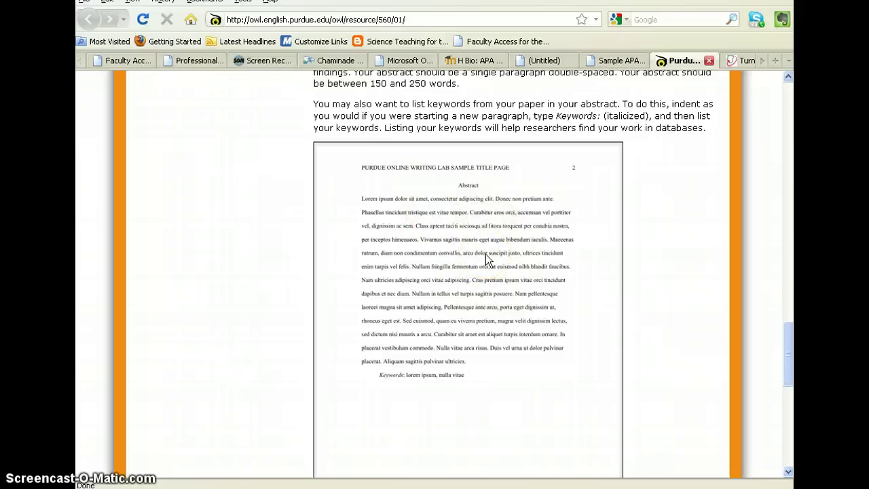
scroll(485, 254, down, 10)
scroll(486, 251, down, 3)
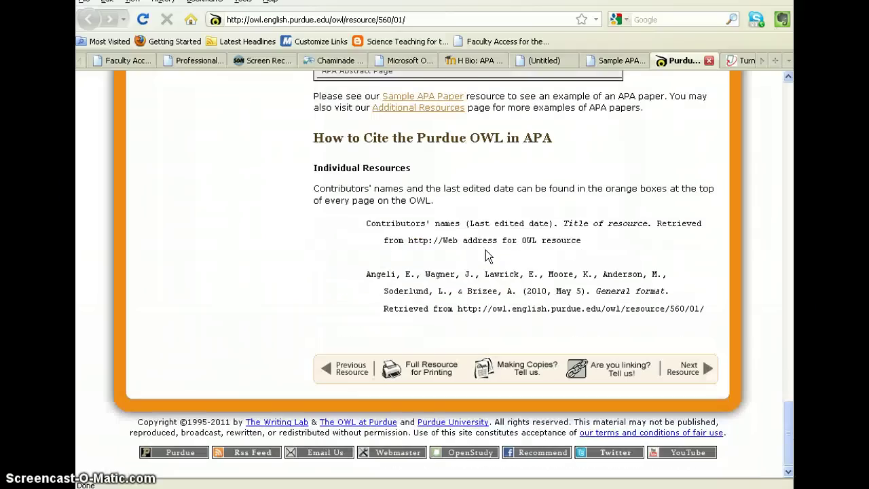
scroll(486, 251, up, 10)
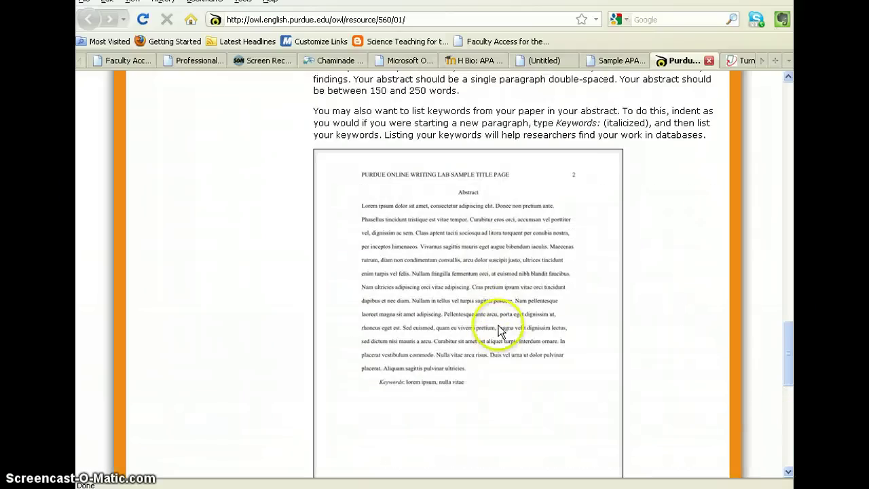
Open the Sample APA Paper PDF and examine the running heads, page numbers and abstract layout on pages 2 and 3.
click(618, 60)
scroll(593, 184, up, 2)
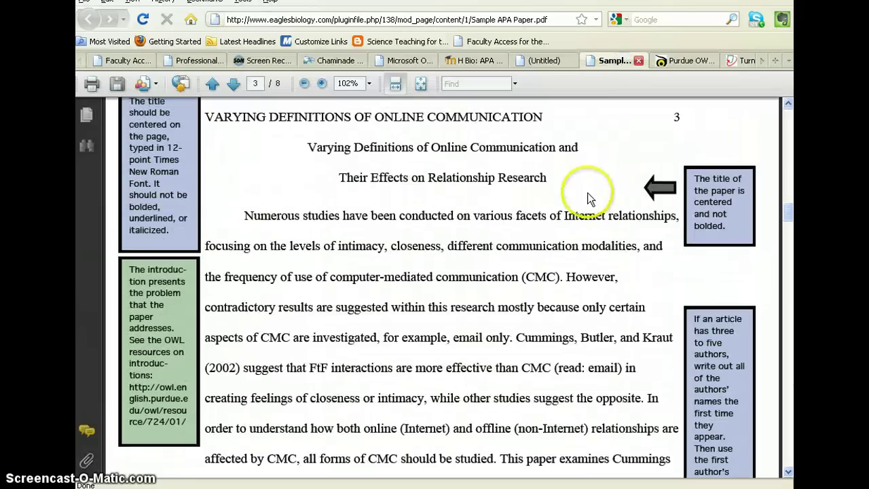
scroll(516, 190, up, 1)
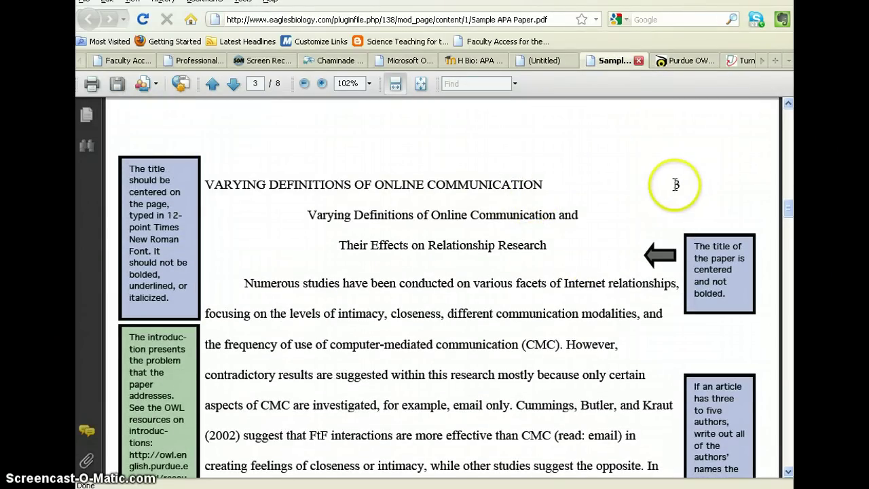
scroll(685, 197, up, 5)
scroll(675, 197, up, 15)
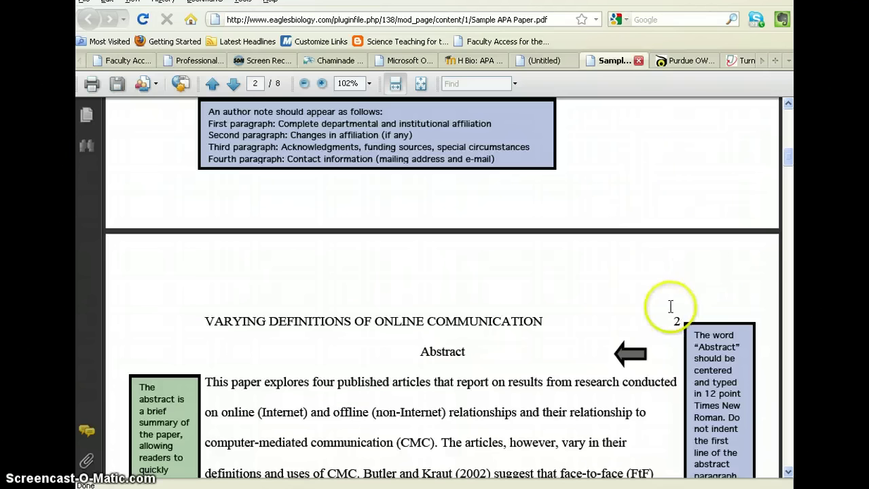
scroll(466, 353, down, 15)
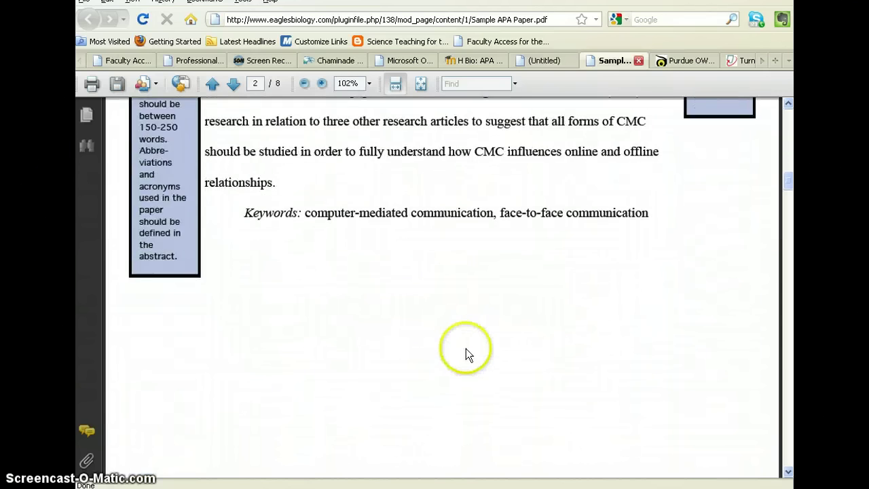
Examine the running head, page number and centred title on page 3 of the sample APA paper.
scroll(472, 345, down, 13)
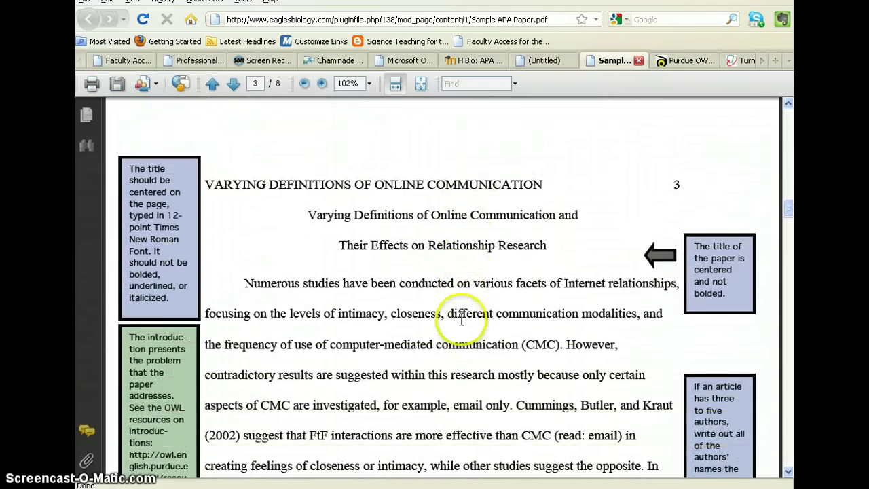
scroll(390, 173, up, 1)
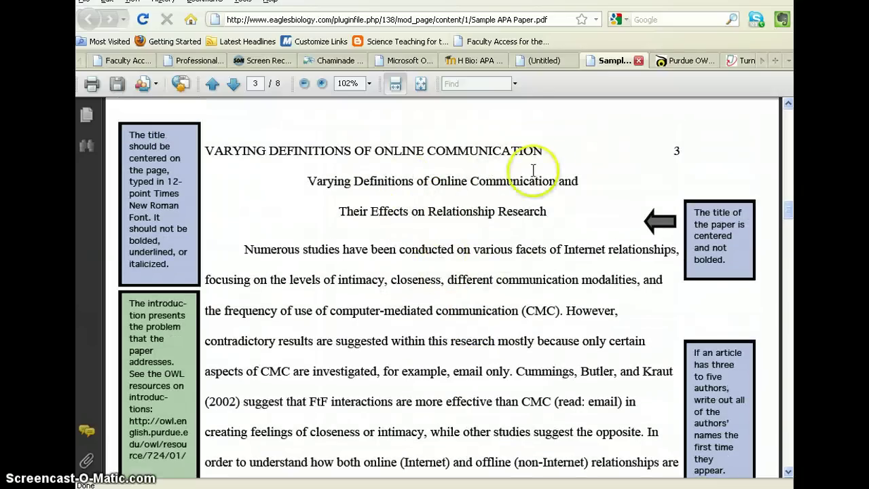
drag(681, 146, 241, 138)
click(258, 152)
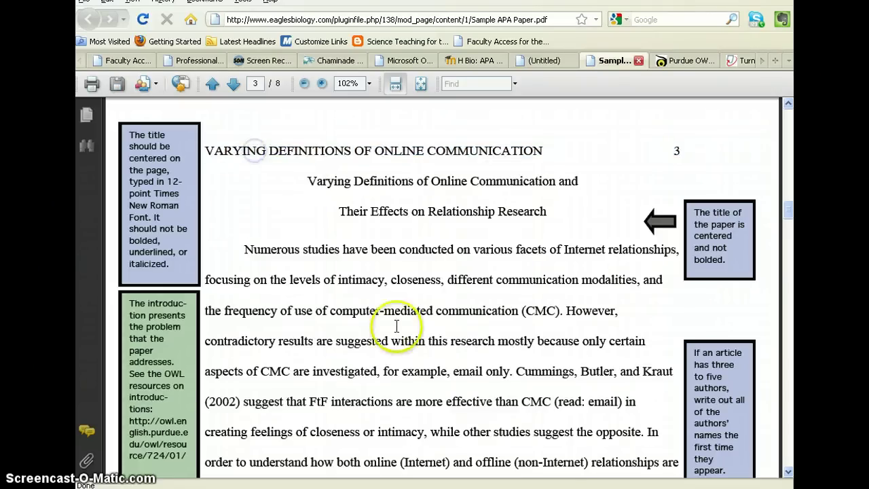
Switch back to Word and extend the document to a second page below the school line.
click(523, 488)
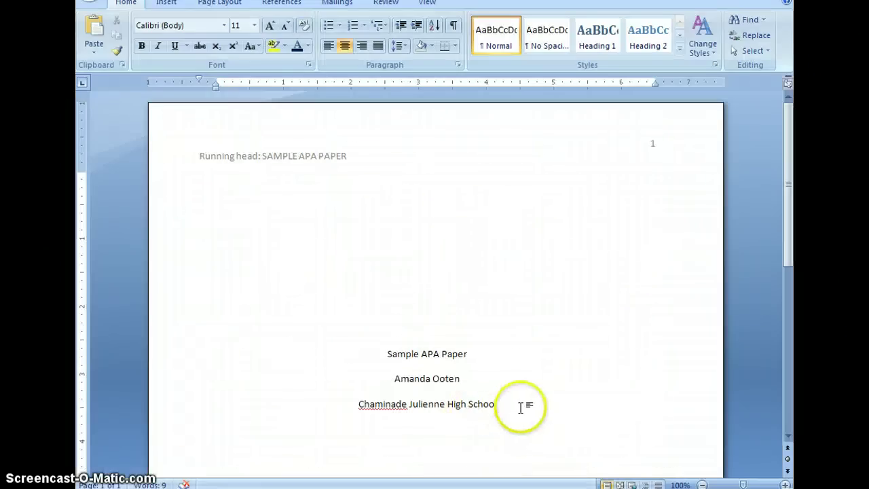
scroll(521, 407, down, 5)
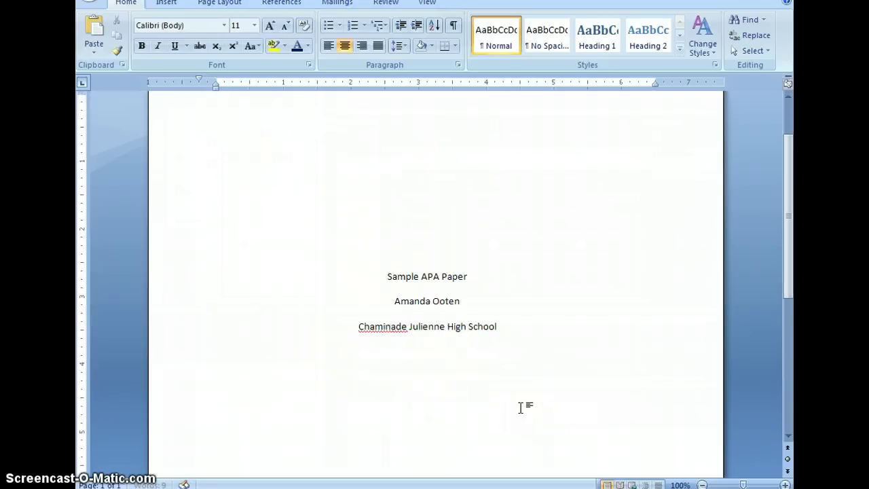
scroll(521, 407, down, 4)
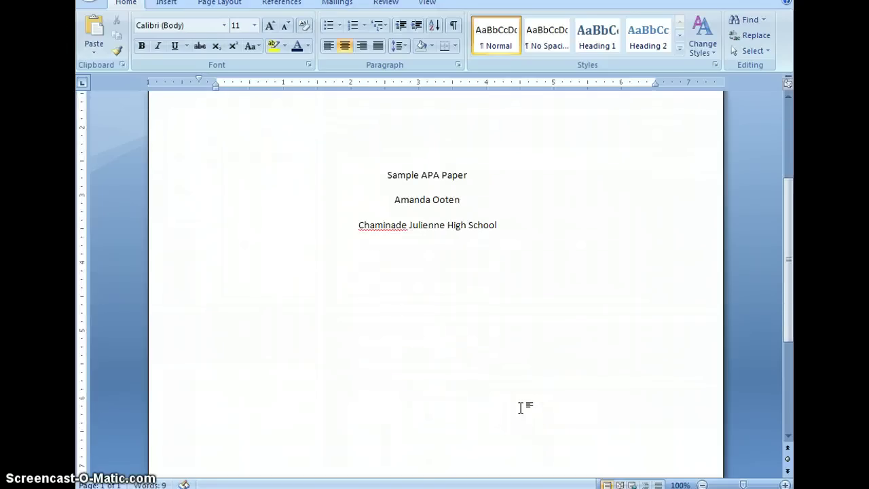
scroll(520, 407, down, 7)
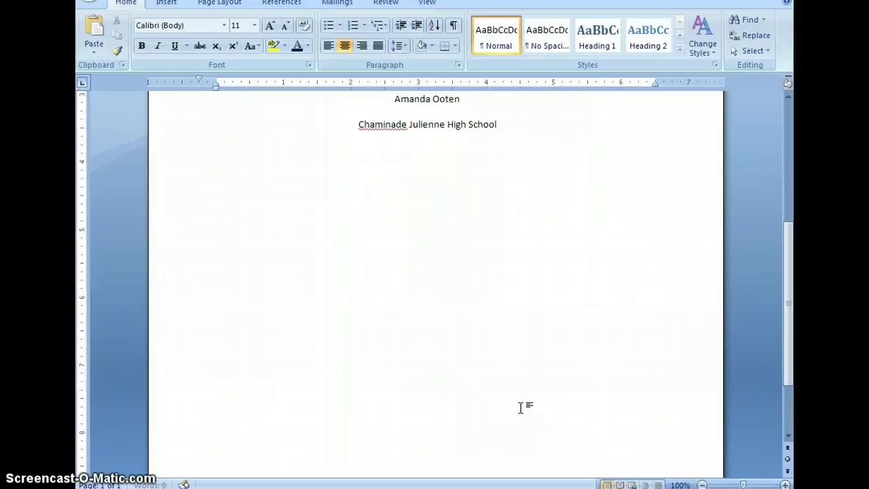
scroll(521, 408, down, 4)
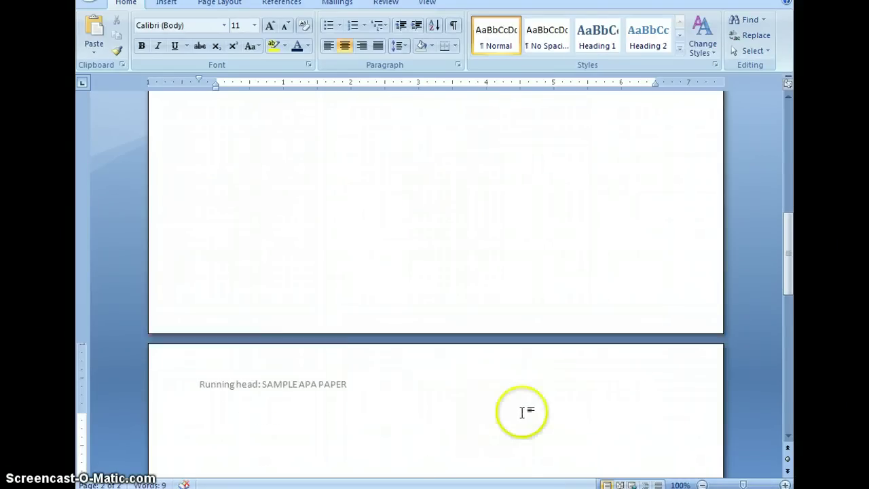
Remove the words "Running head:" from the header on page 2, keeping SAMPLE APA PAPER.
double_click(340, 314)
drag(261, 316, 177, 312)
key(Delete)
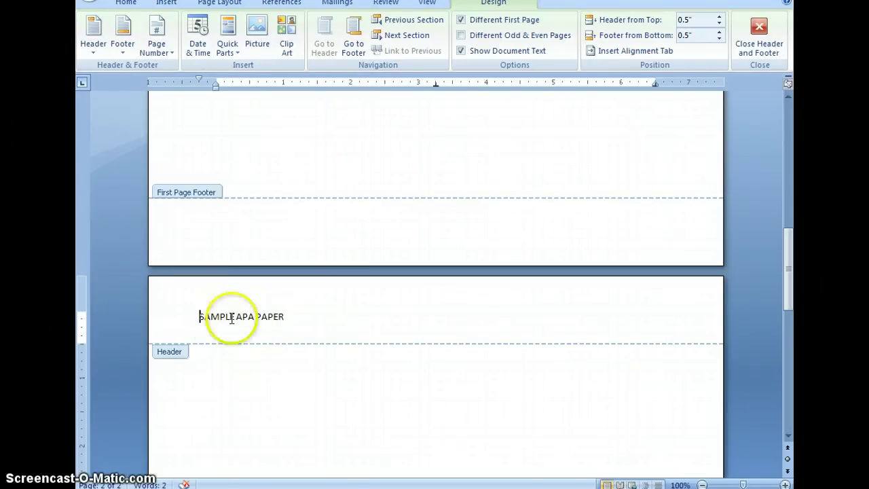
Insert a Plain Number 3 page number at the top of page 2 and re-enter "SAMPLE APA PAPER" on the header line below it.
click(288, 317)
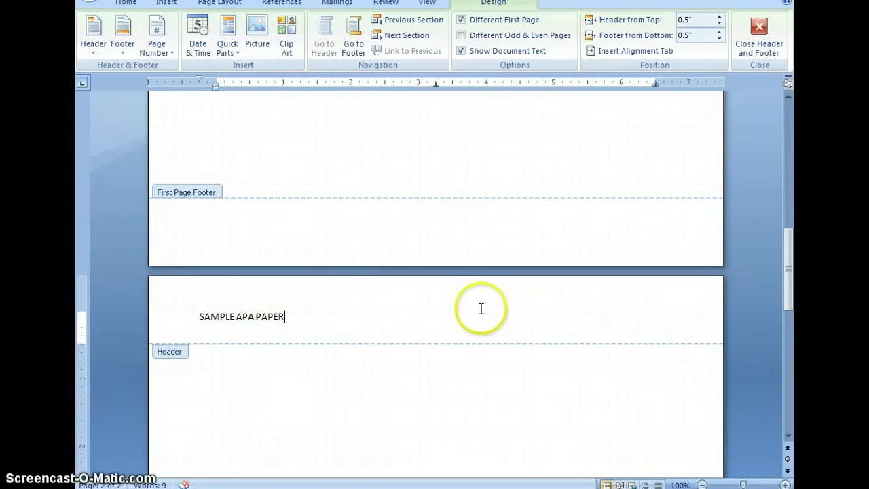
click(157, 42)
mouse_move(185, 68)
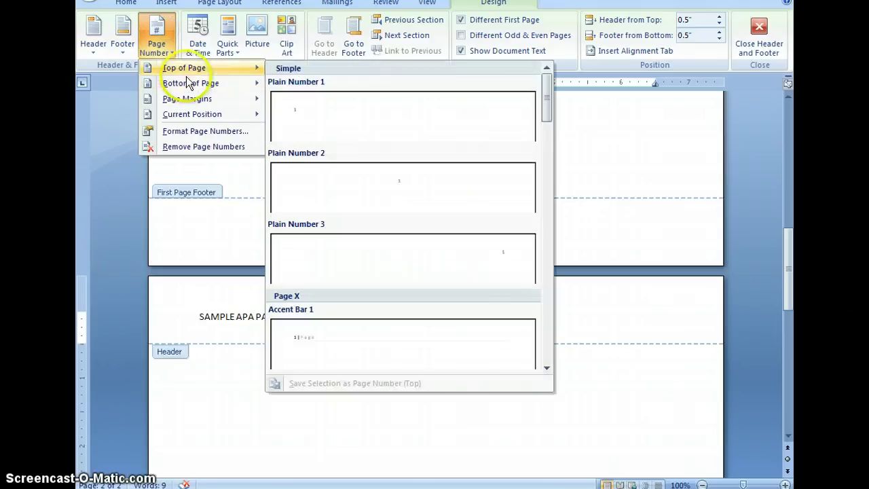
click(397, 257)
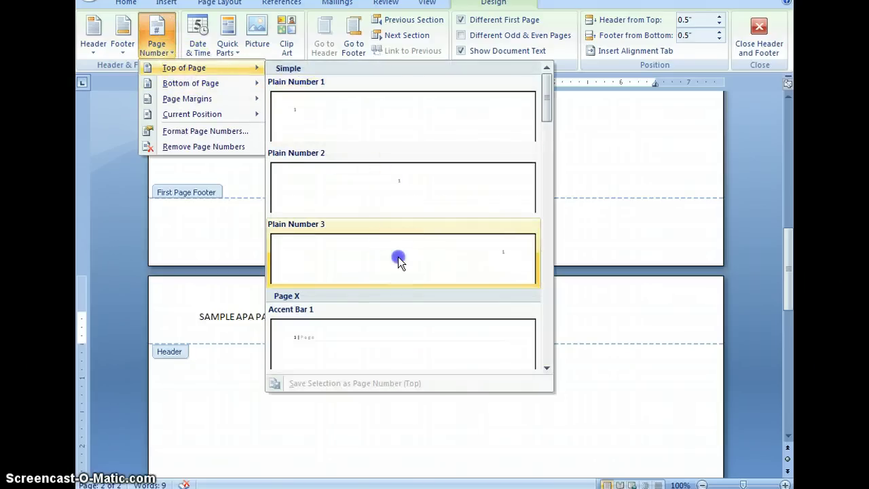
click(289, 327)
click(258, 315)
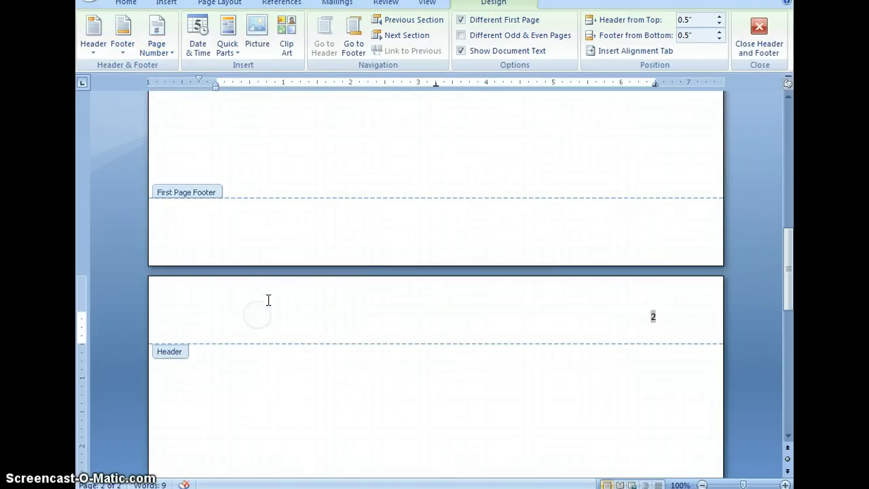
click(246, 317)
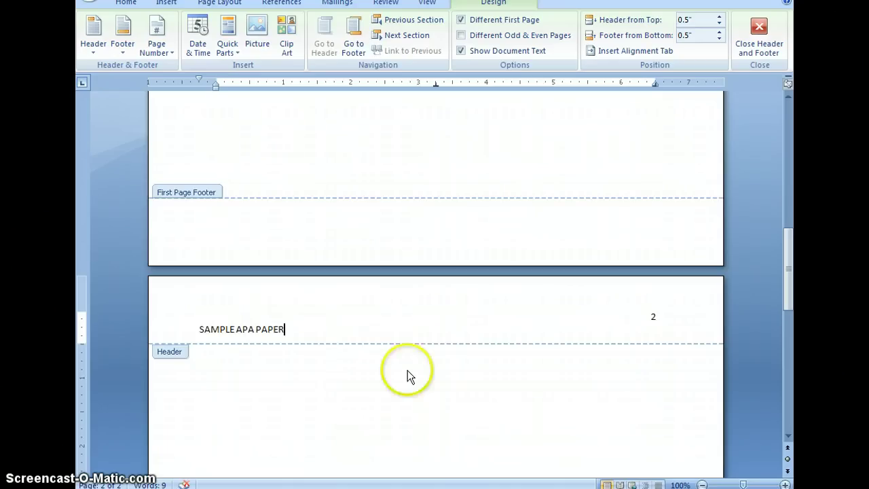
scroll(408, 370, up, 3)
drag(781, 238, 788, 112)
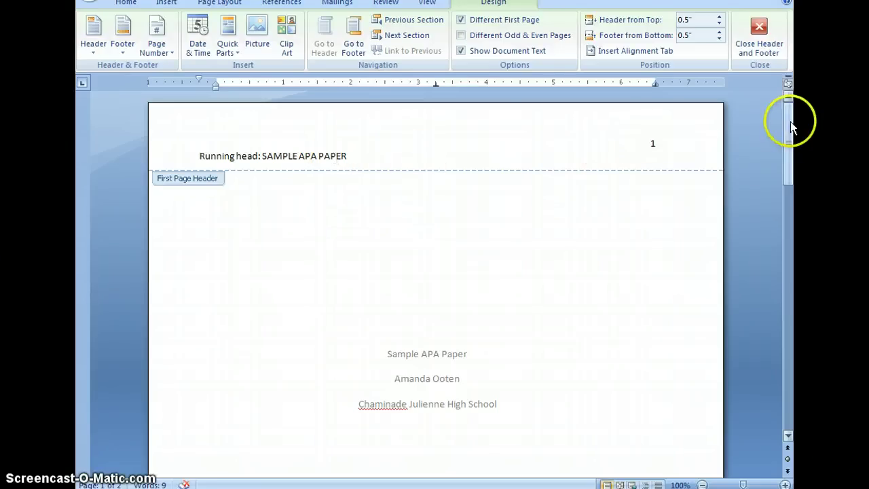
drag(790, 121, 781, 264)
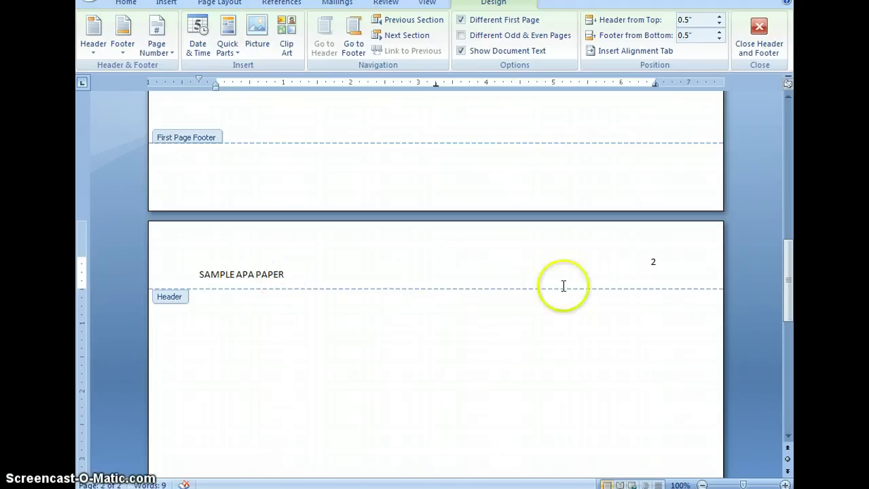
click(419, 404)
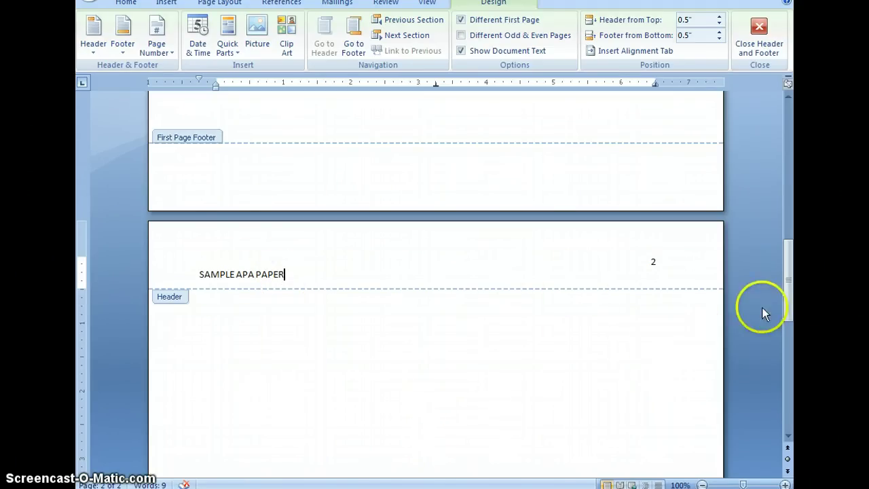
Leave the header and enter the centred title "Sample APA Paper" as page 2's first body line, followed by a new line.
scroll(791, 293, down, 1)
double_click(443, 272)
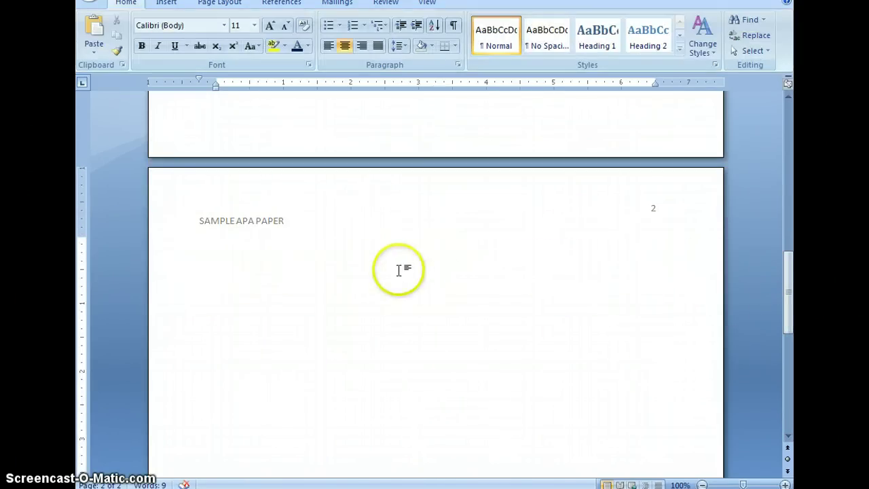
click(437, 240)
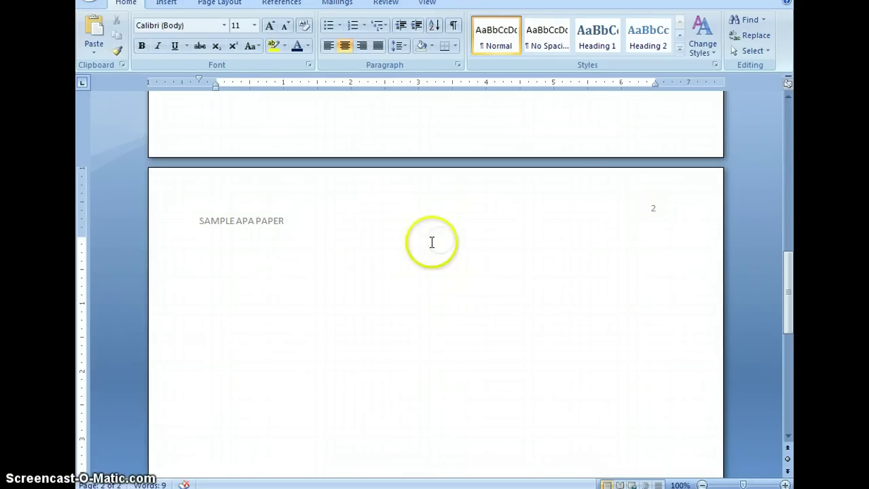
click(428, 242)
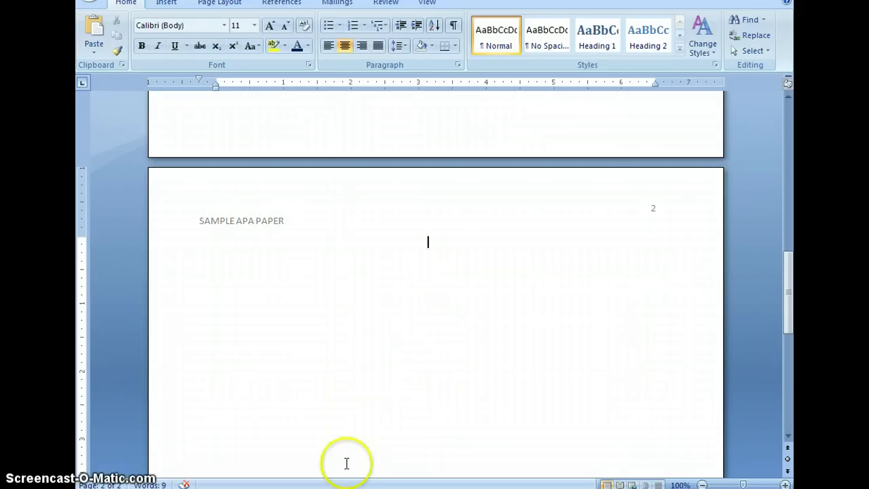
click(332, 488)
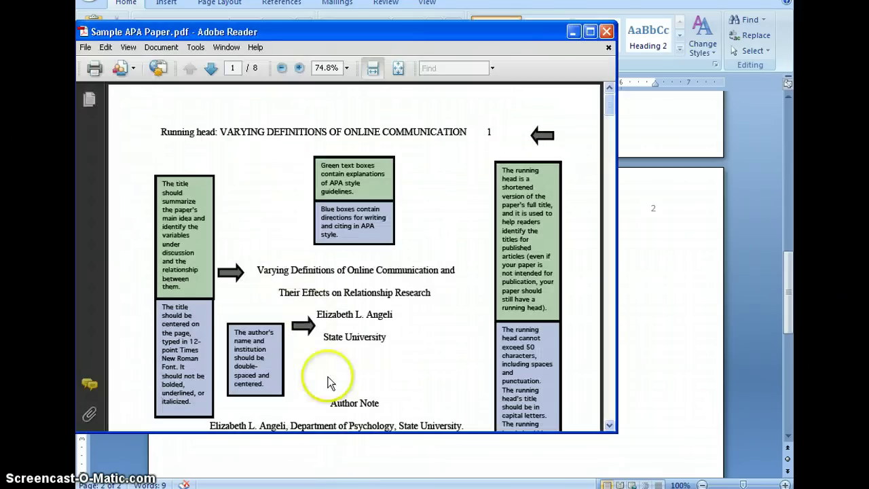
click(344, 486)
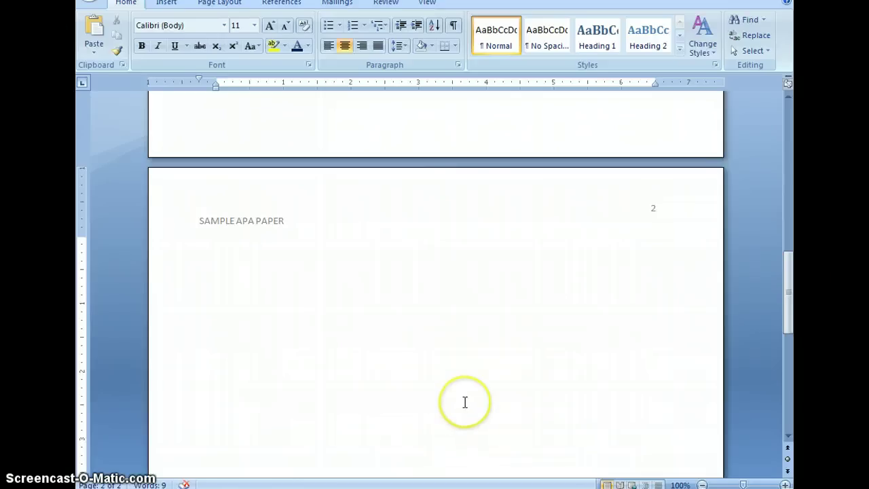
text(Sample APA Paper)
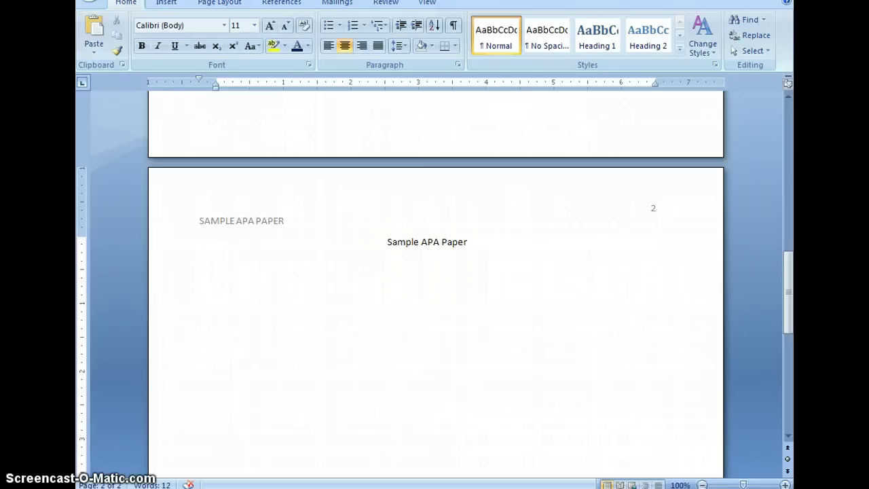
key(Return)
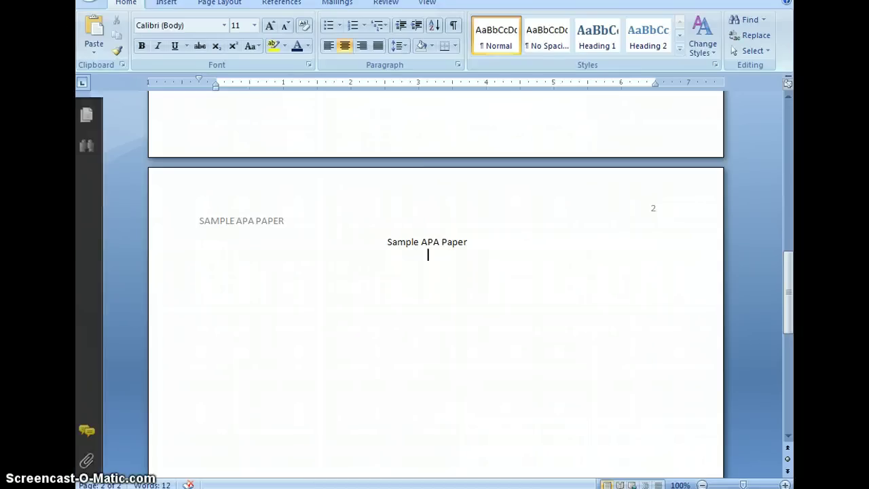
Check the sample's spacing, then format the whole document with 0 spacing before and after, no special indent and double line spacing.
key(alt+Tab)
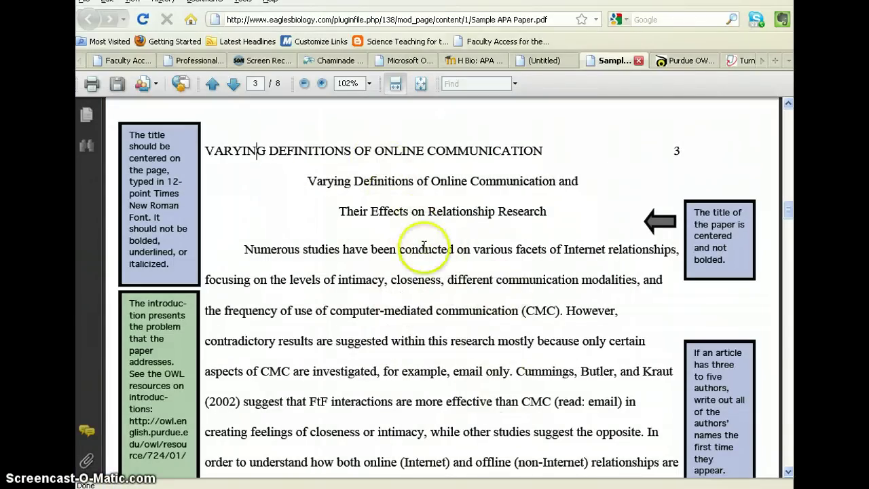
key(alt+Tab)
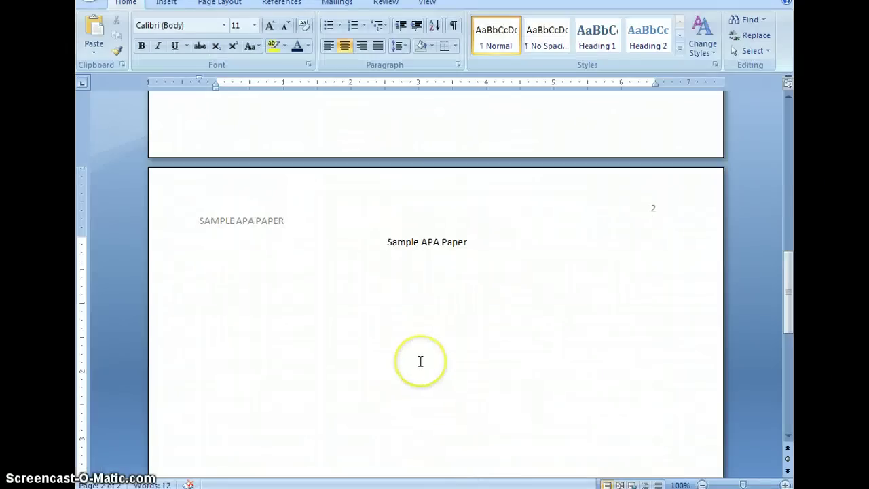
key(ctrl+a)
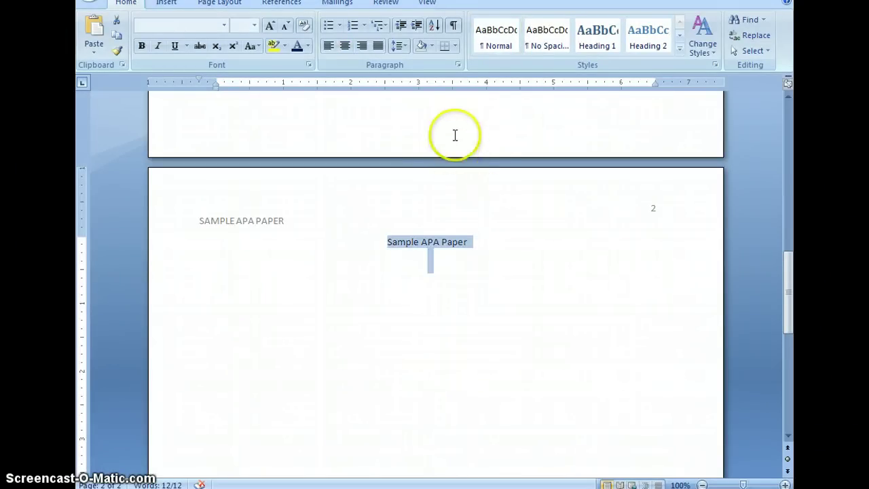
click(459, 65)
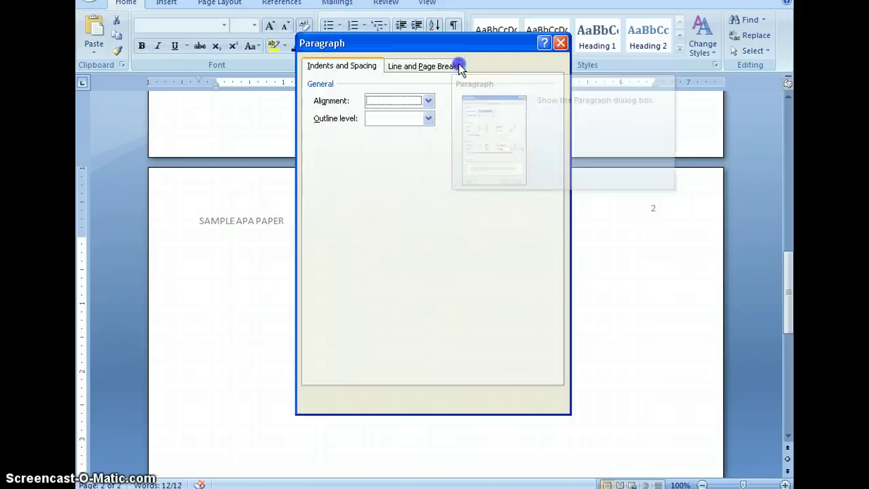
click(371, 243)
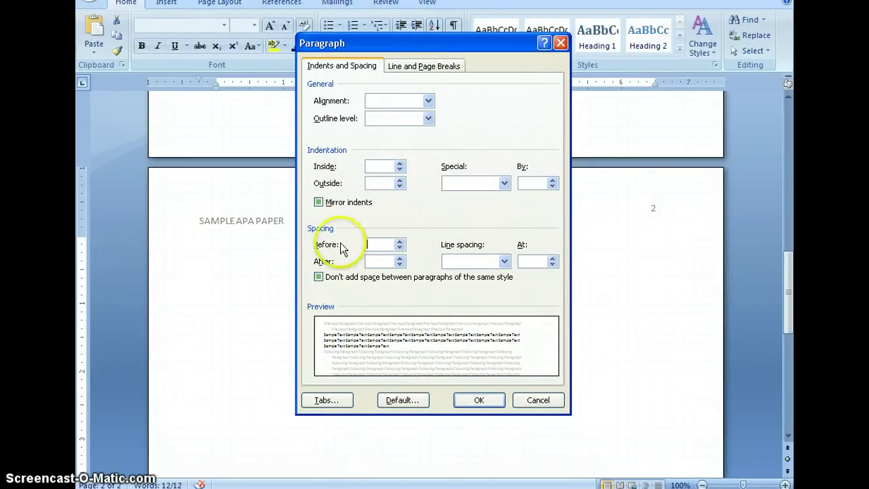
text(0)
click(370, 262)
text(0)
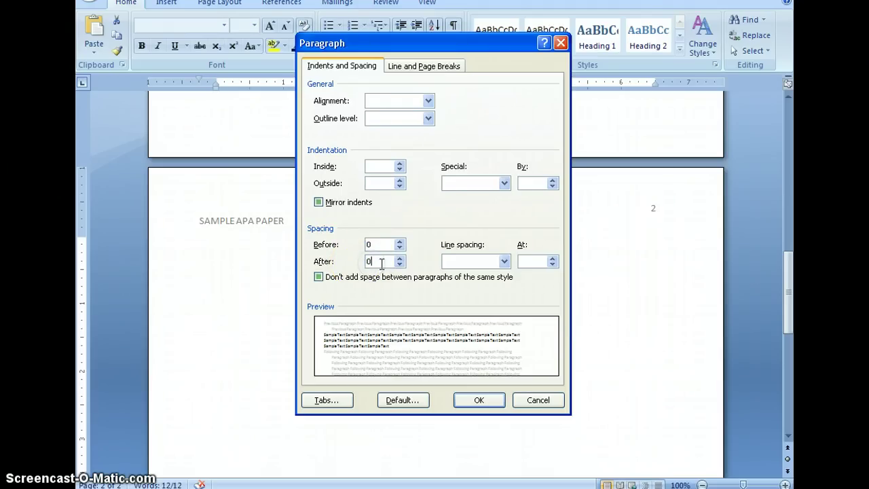
click(450, 183)
click(450, 196)
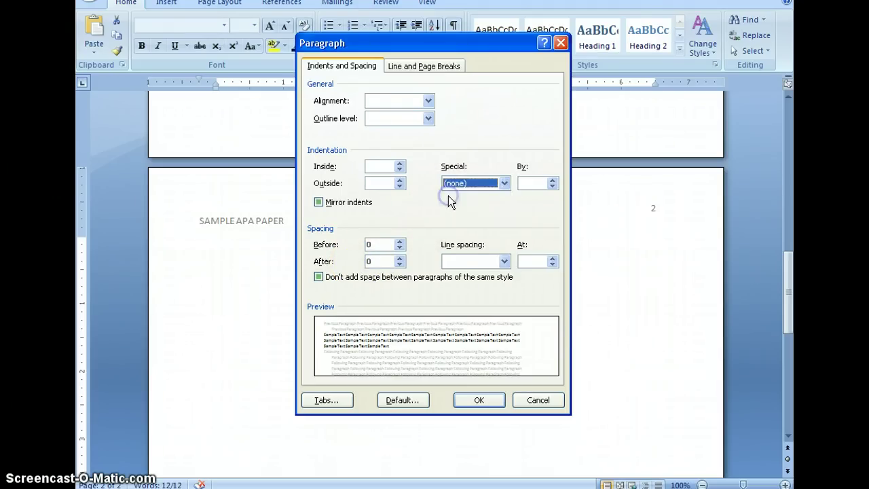
click(456, 262)
click(466, 293)
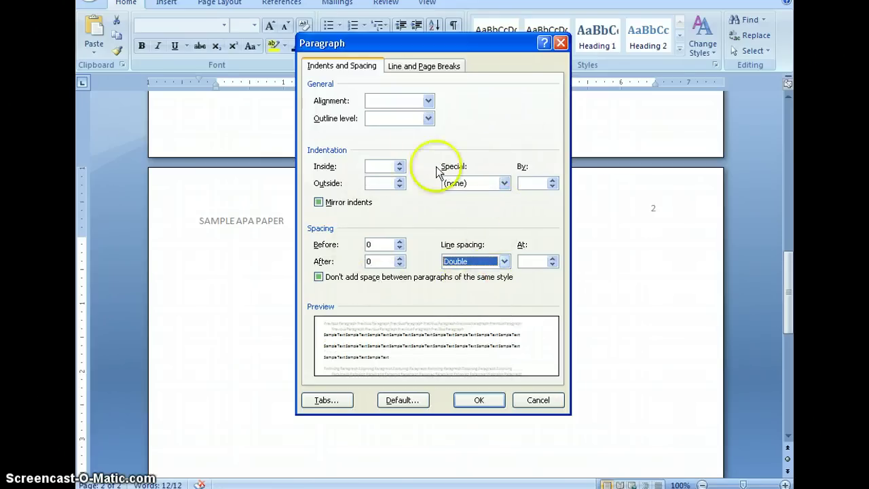
click(479, 400)
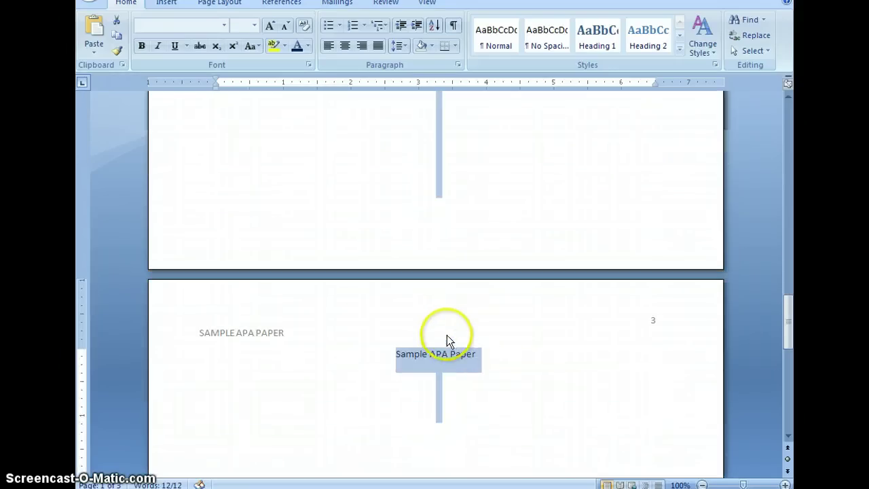
Delete page 2's existing body title and re-enter "Sample APA Paper" as the centred first line, followed by a new line.
click(436, 254)
drag(450, 354, 396, 359)
key(Delete)
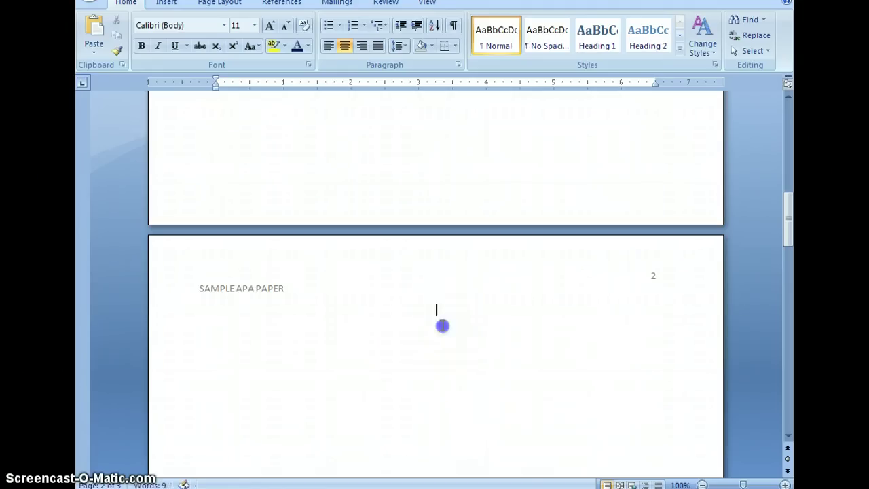
text(S)
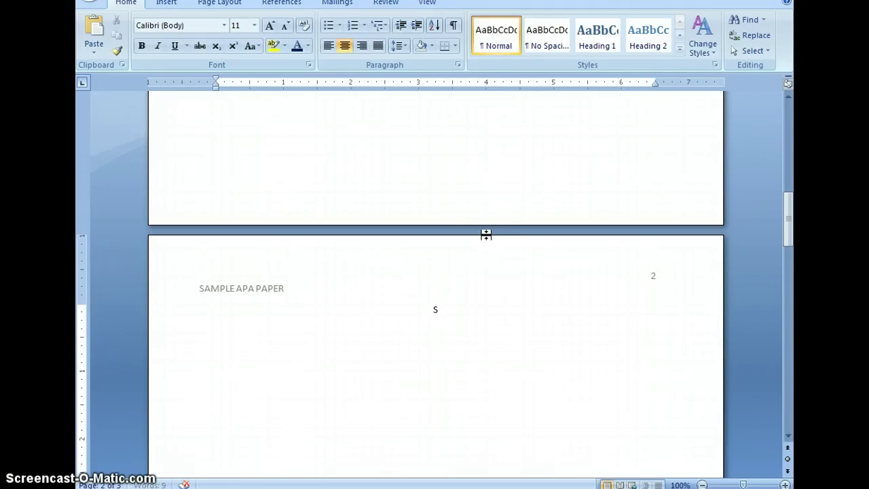
text(ample APA P)
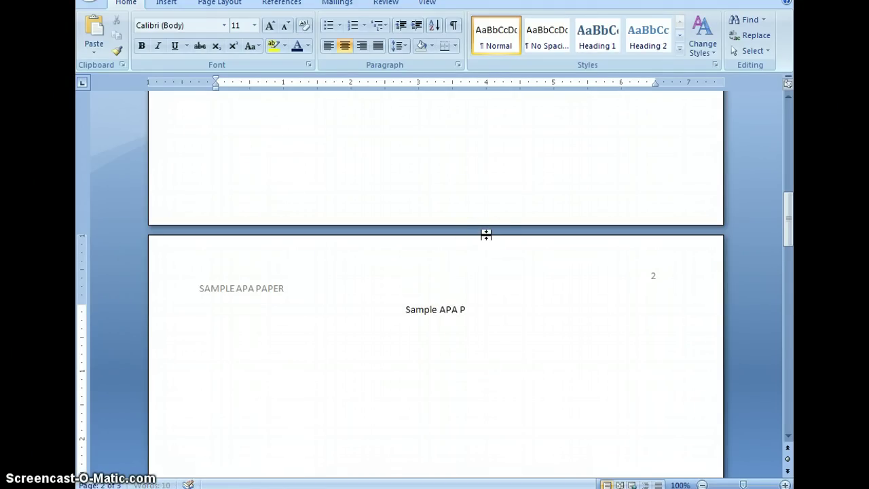
text(aper)
key(Return)
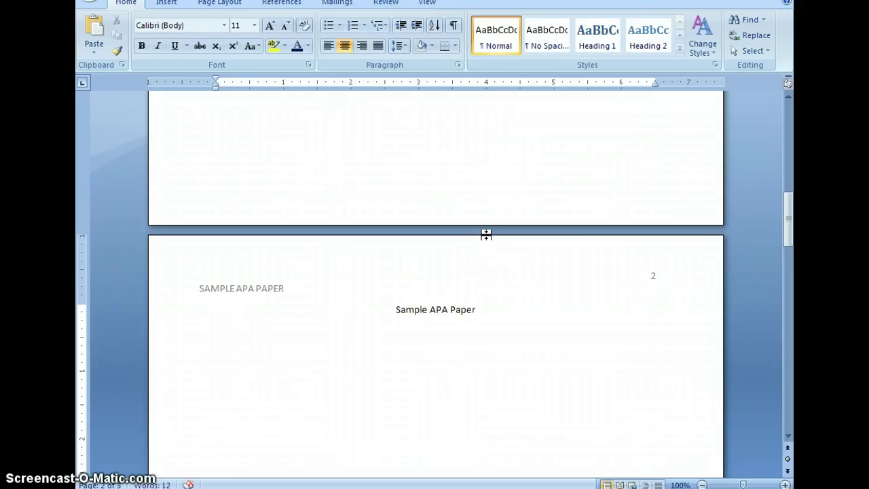
Left-align the new line, indent it and enter "Start typing your introductory paragraph. Finish in thesis.".
click(329, 46)
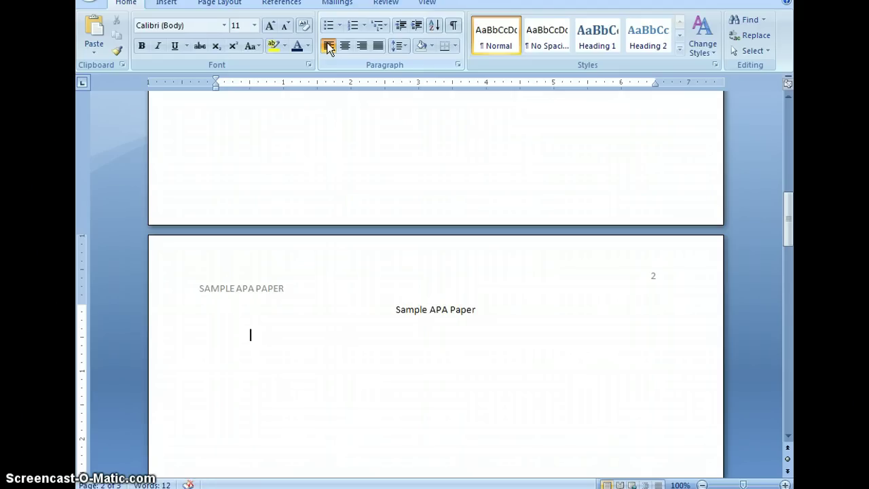
text(Sta)
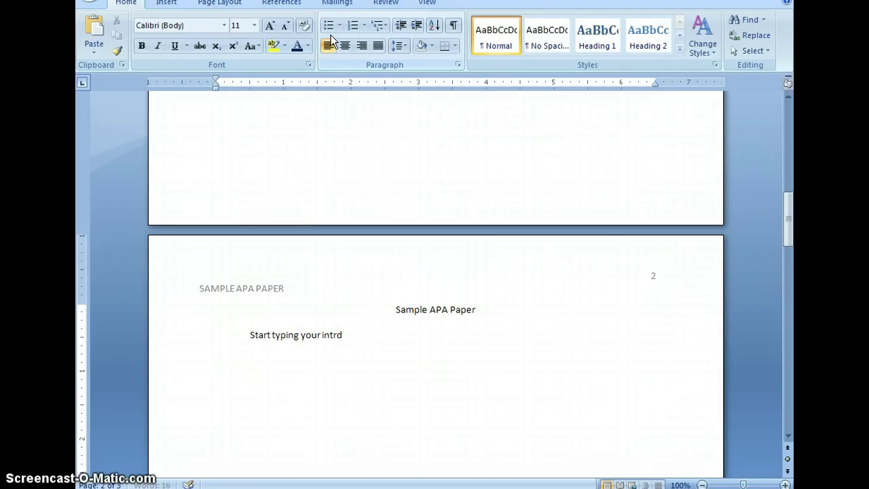
text(rt typing your introductory parag)
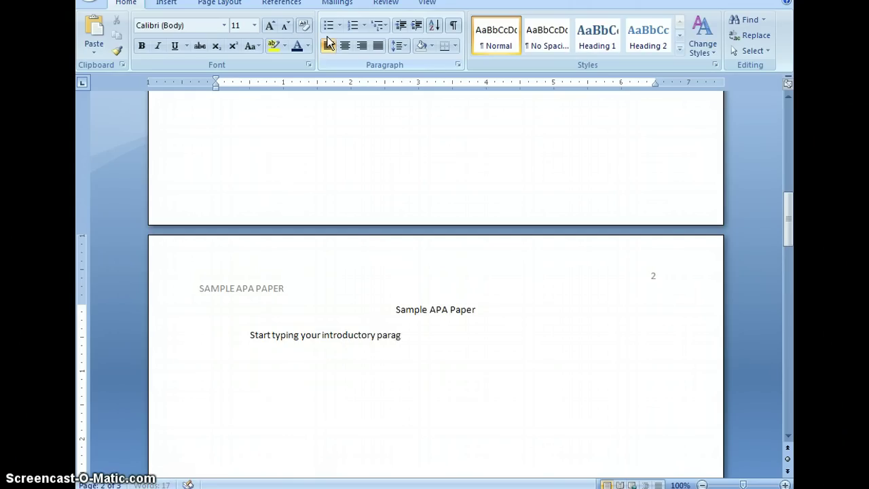
text(raph. Finish in thesis.)
Check the running head and page number on the following page, then examine the body and in-text citations on the sample paper's page 3.
scroll(435, 268, down, 3)
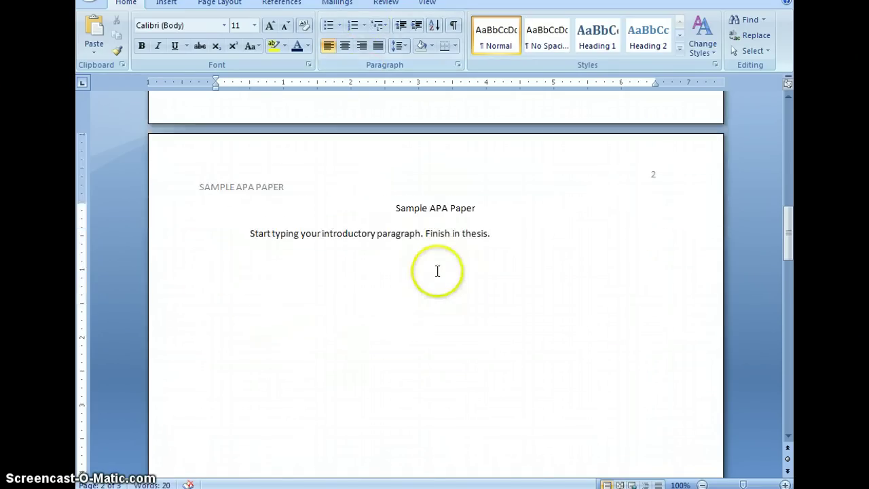
scroll(437, 271, down, 3)
scroll(430, 192, up, 2)
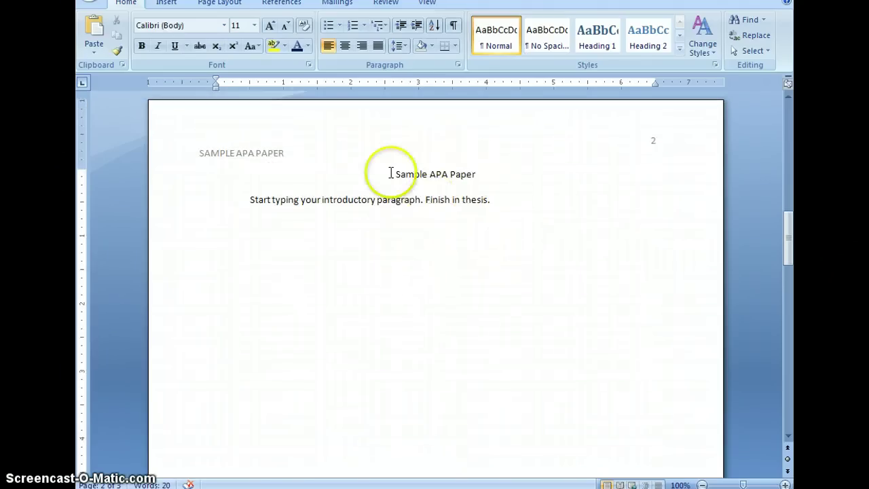
scroll(403, 208, up, 1)
scroll(403, 208, down, 12)
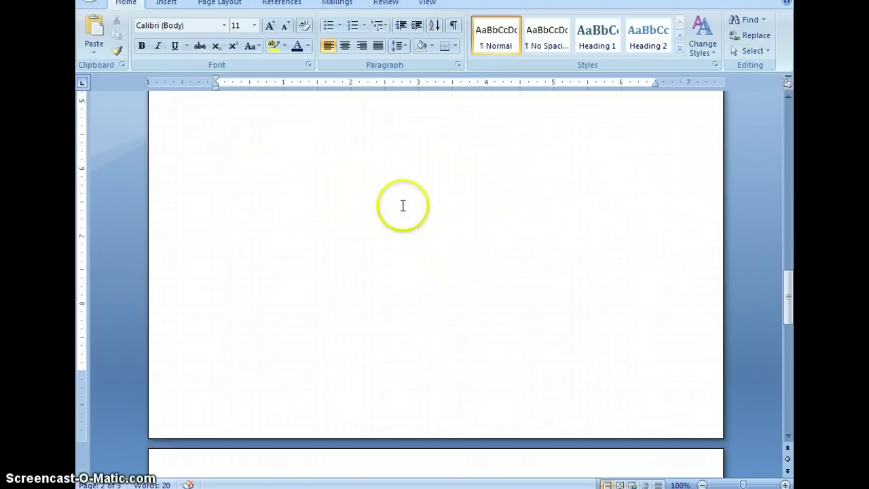
scroll(403, 206, down, 6)
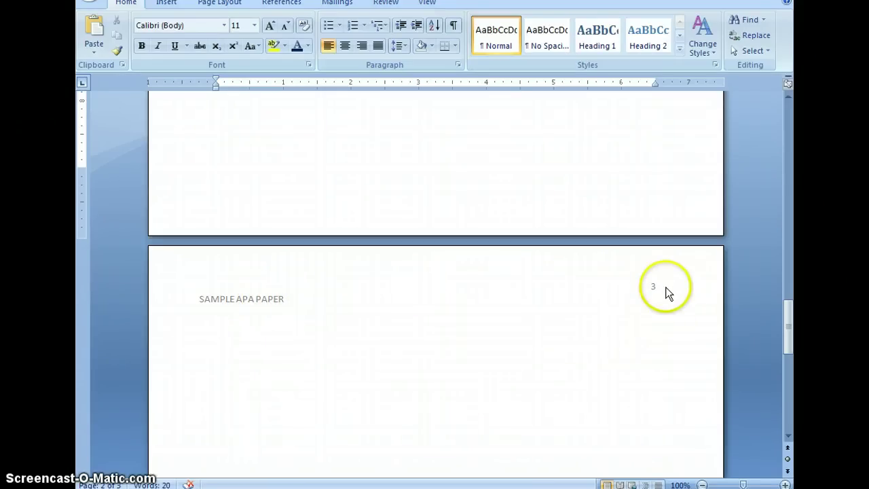
key(alt+Tab)
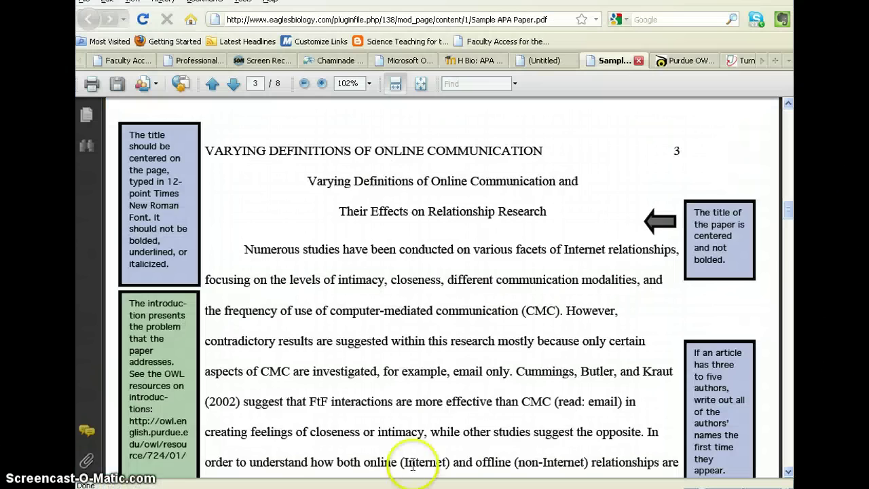
scroll(471, 292, down, 3)
scroll(496, 326, down, 5)
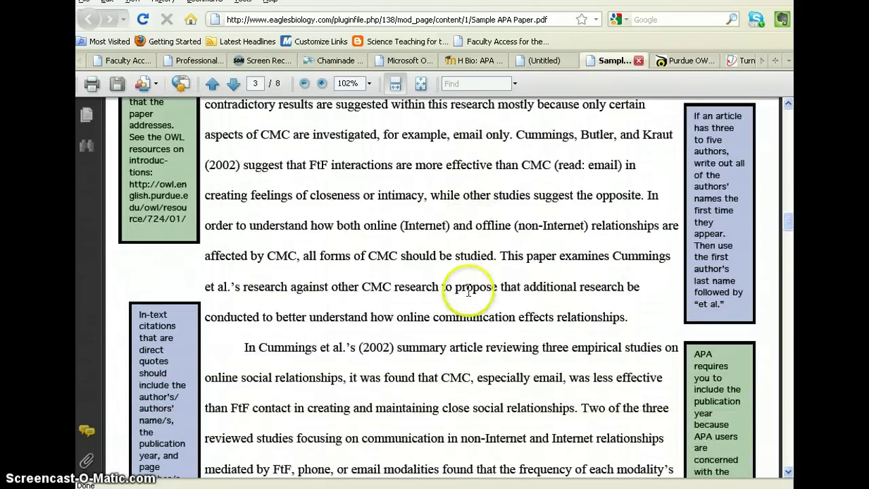
scroll(505, 306, up, 4)
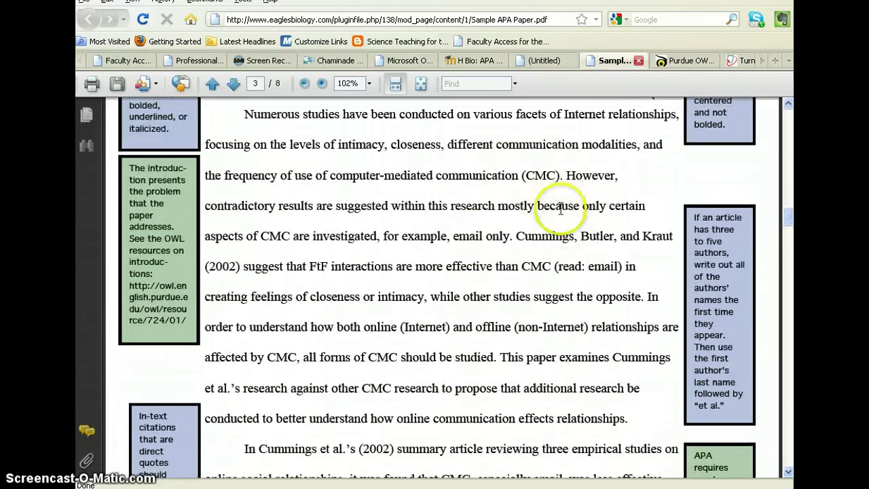
scroll(561, 214, down, 3)
scroll(561, 215, down, 8)
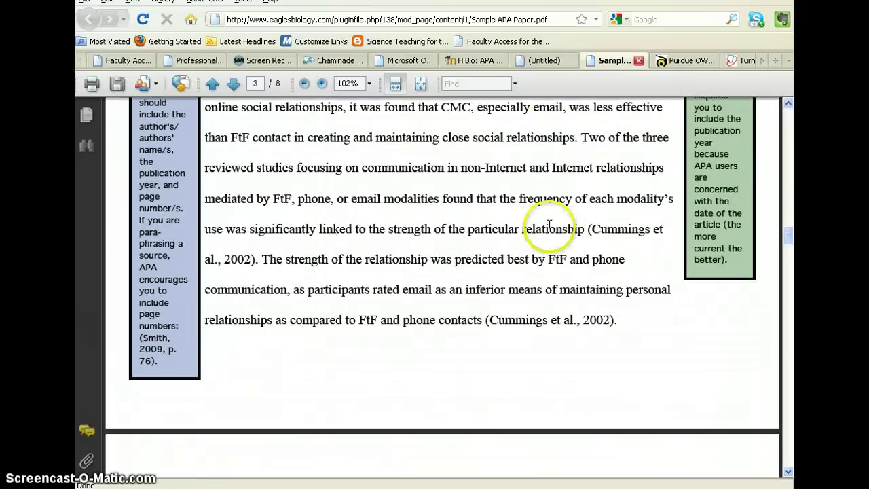
Back in Word, append "The statistics for heart disease in 1 in 100" to the introductory paragraph, ending with a parenthetical author citation dated 2002.
key(alt+Tab)
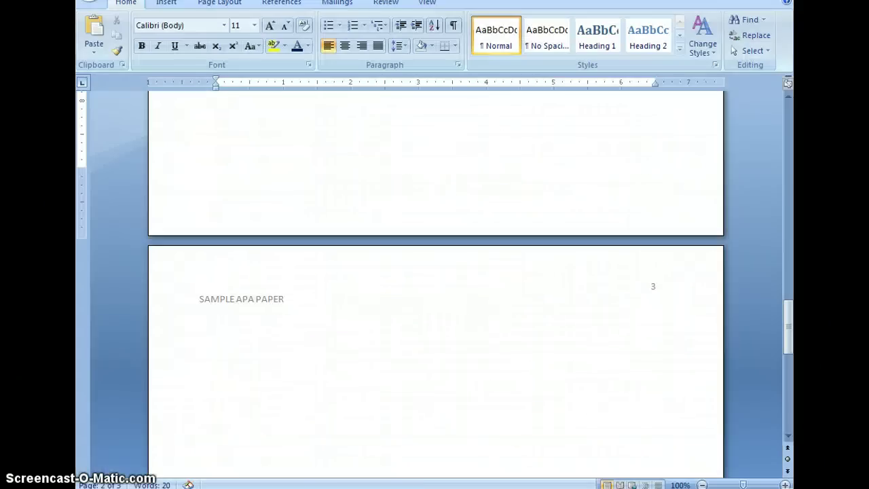
scroll(390, 316, down, 5)
click(501, 132)
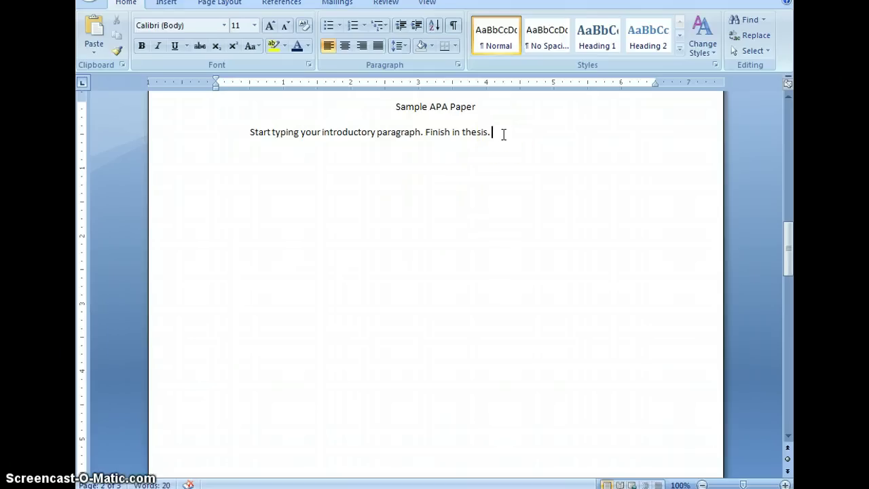
scroll(504, 134, up, 2)
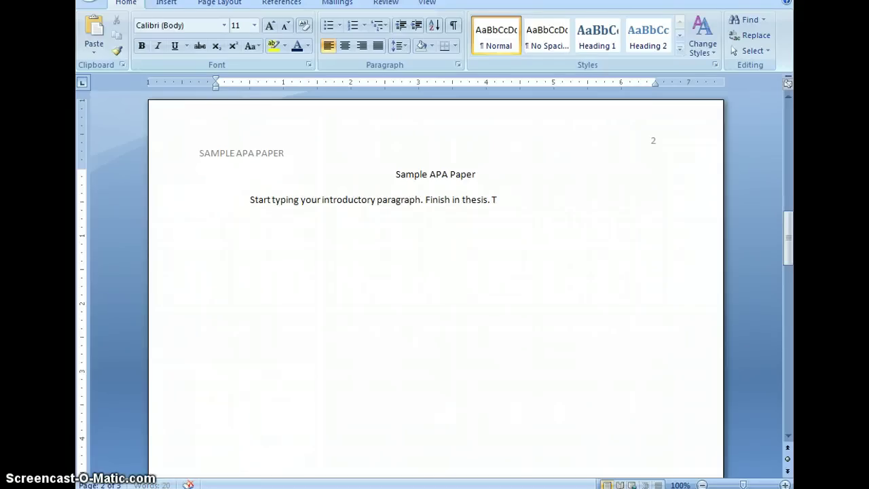
text(The statistics for heart disease is 1 in)
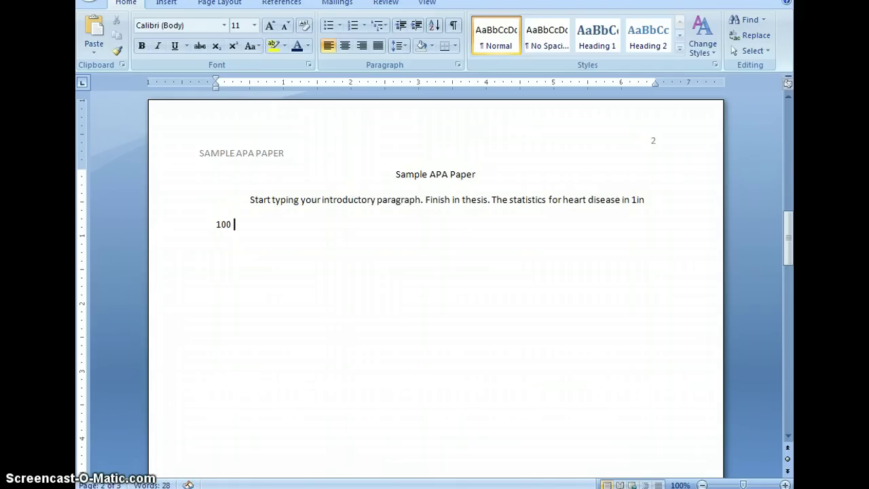
click(636, 200)
click(457, 238)
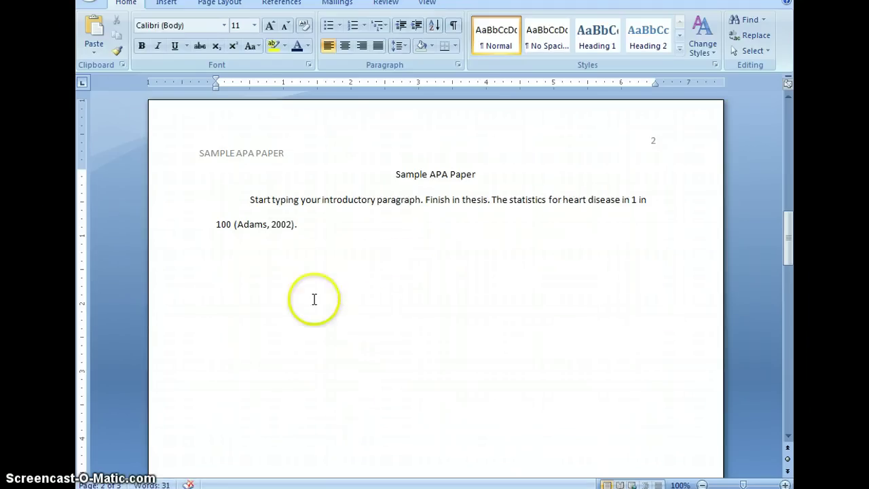
drag(301, 224, 233, 226)
click(233, 225)
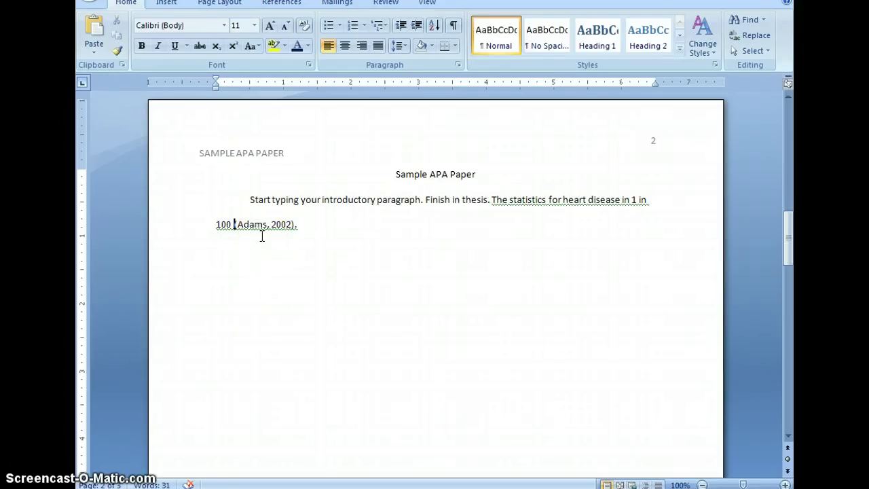
click(234, 224)
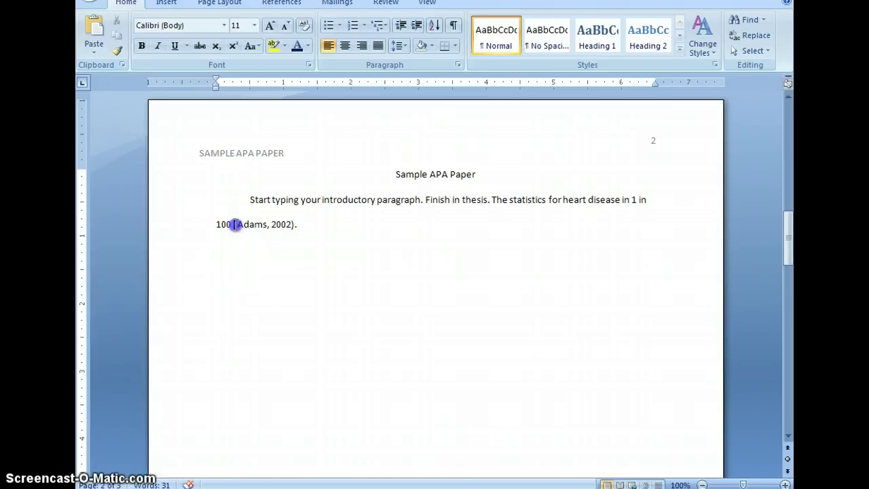
key(BackSpace)
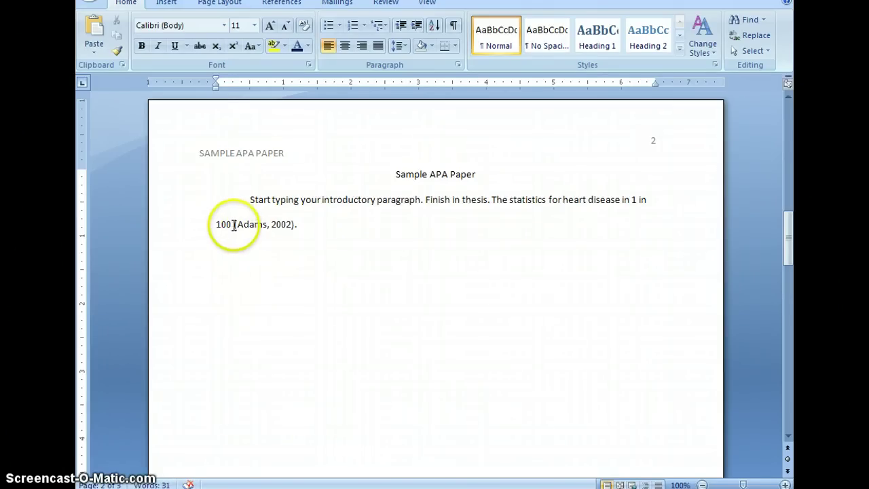
click(272, 225)
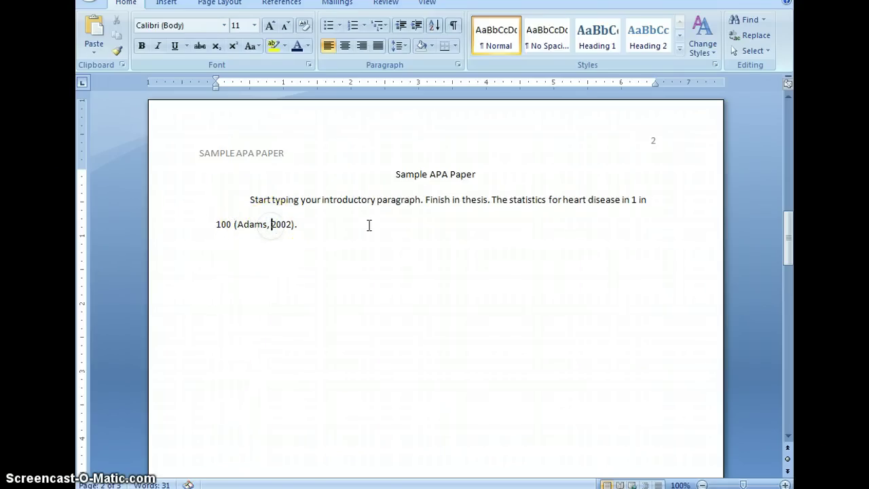
Add the direct quote "heart disease is" after the first citation, followed by a parenthetical citation with the author's surname, pg. 24 and 2002.
click(296, 225)
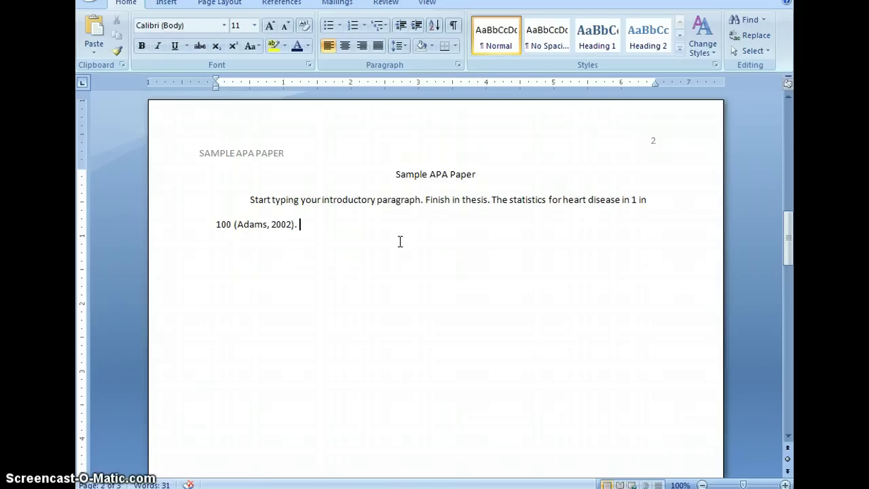
text(")
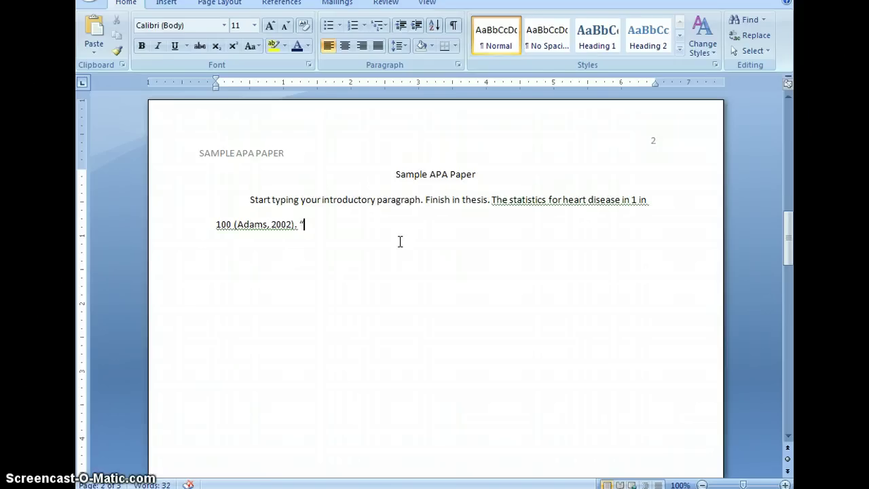
text(heart disease is)
text( ")
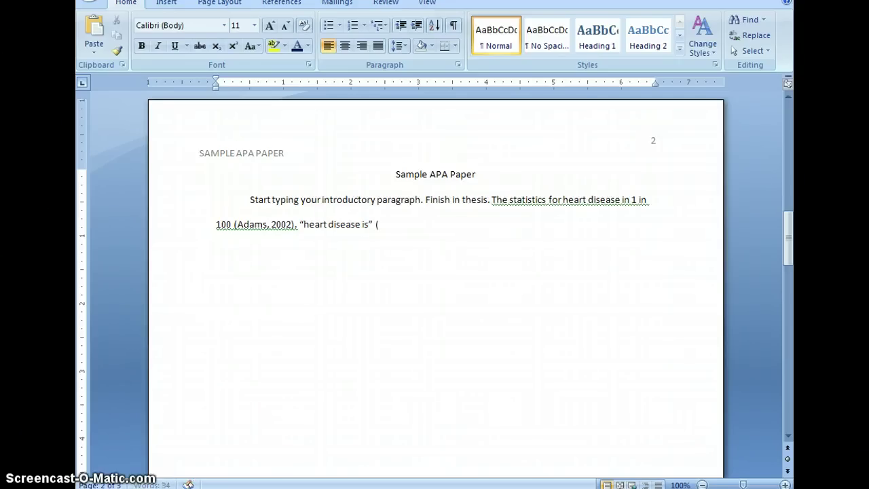
text( (Adams, pg. 2)
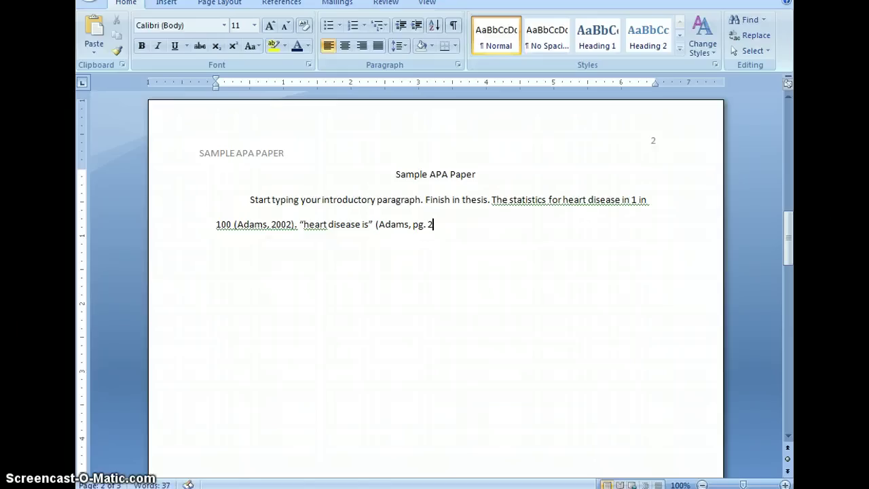
text(4, 2002).)
Switch to the browser's Purdue OWL APA guide and open its "In-Text Citations: The Basics" page.
key(alt+Tab)
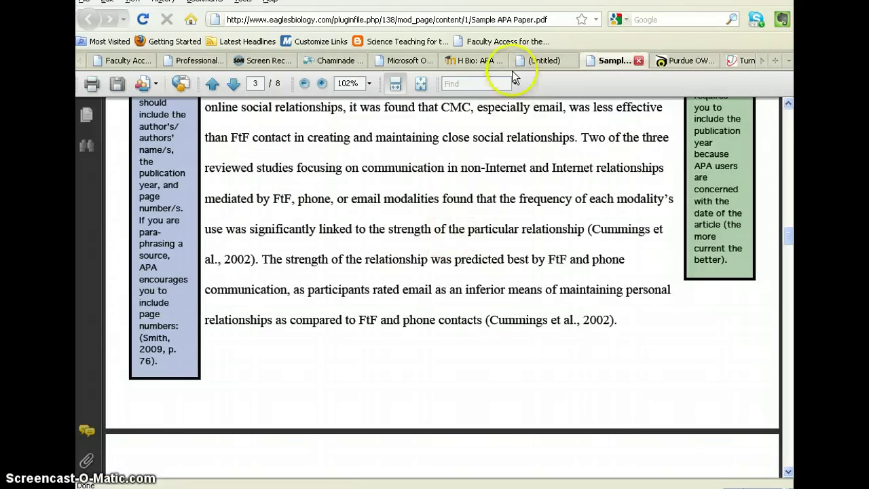
click(672, 62)
scroll(584, 194, up, 10)
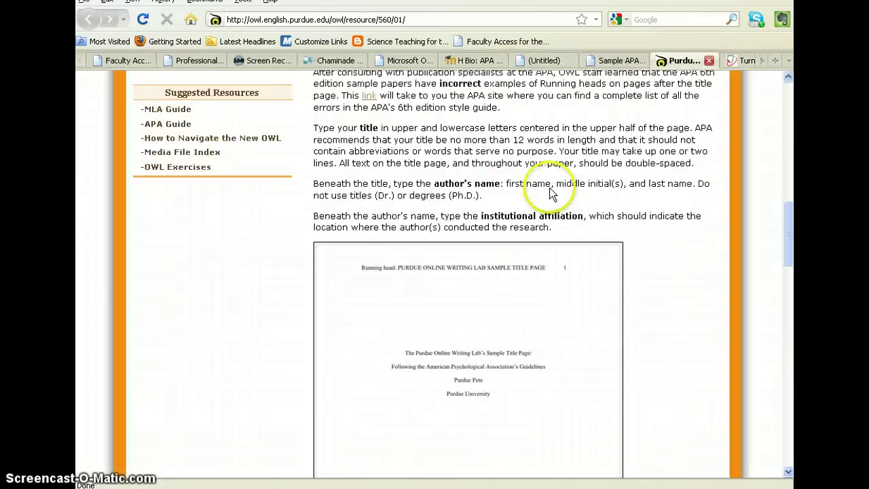
scroll(330, 217, up, 10)
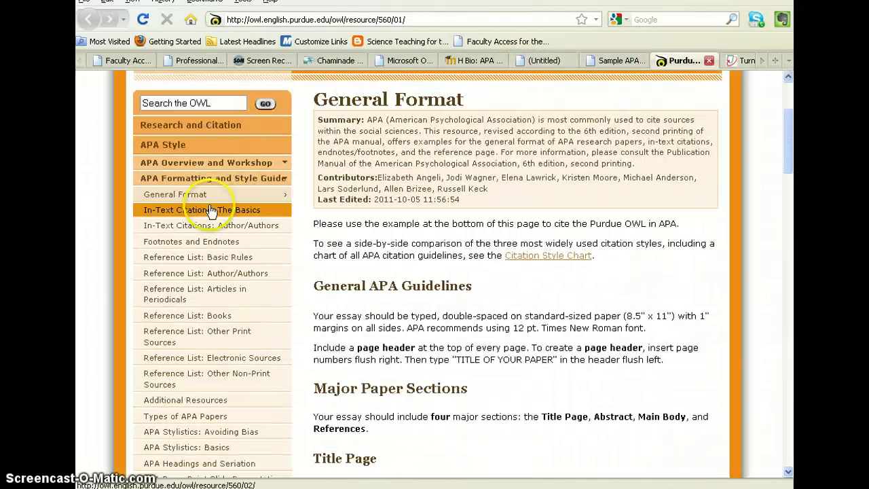
click(197, 210)
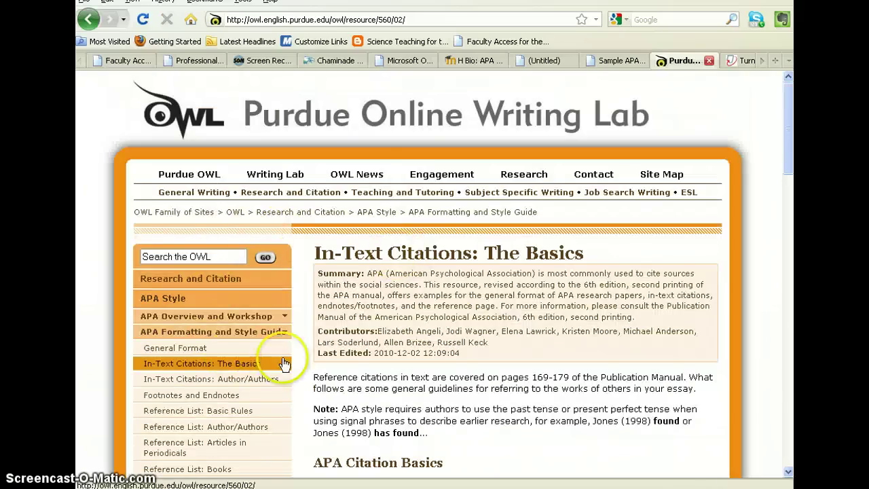
Examine the guide's rules and examples for short quotations, long quotations and paraphrases, noting where the publication year goes.
scroll(464, 331, down, 5)
scroll(464, 330, down, 12)
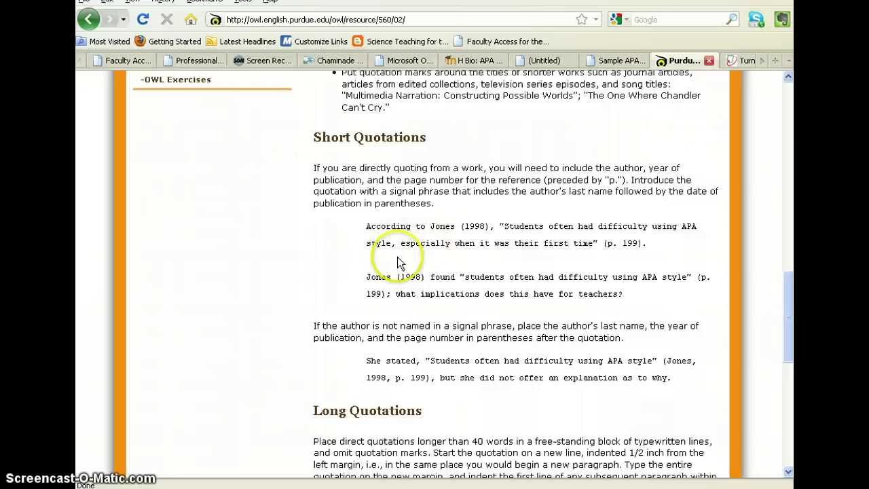
drag(366, 226, 465, 231)
click(467, 227)
double_click(472, 226)
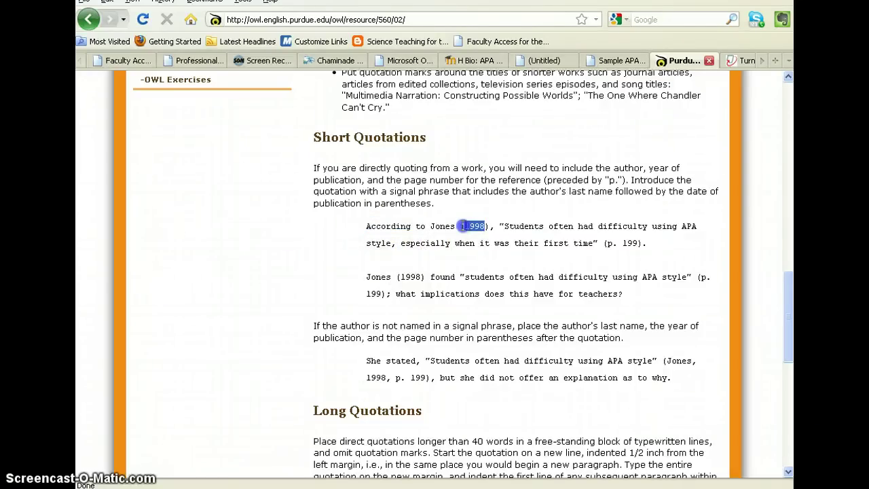
scroll(547, 292, down, 5)
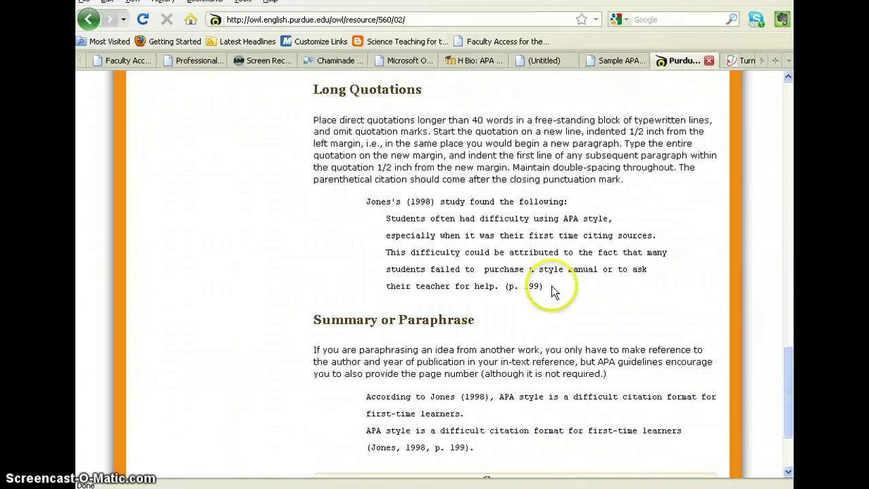
Examine the guide's Summary or Paraphrase section, including the example parenthetical citation with author, year and page number.
scroll(552, 285, down, 1)
scroll(523, 333, down, 2)
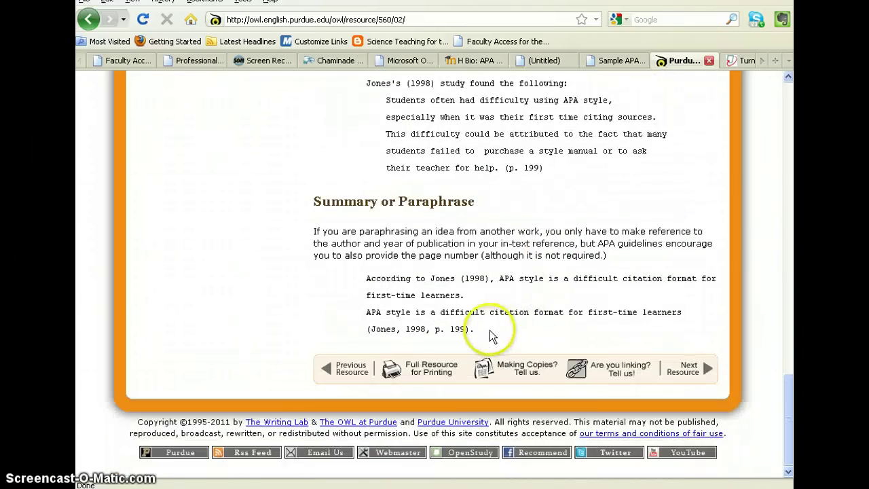
drag(491, 332, 365, 330)
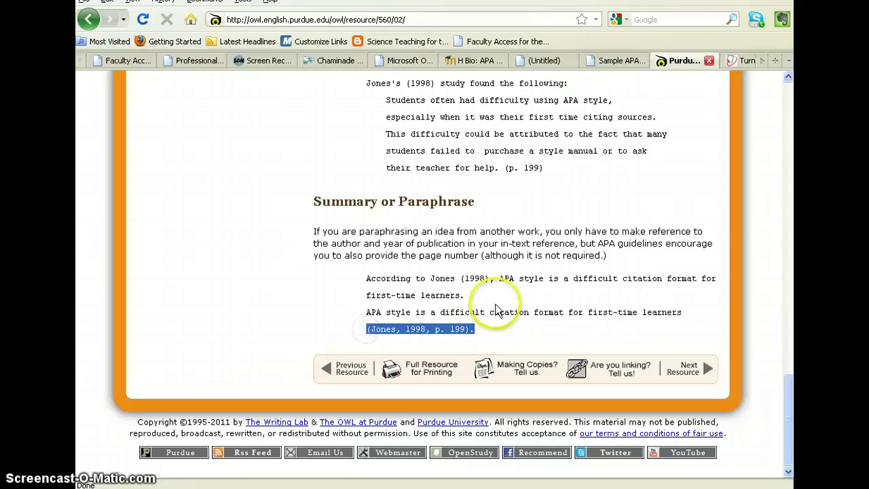
click(373, 330)
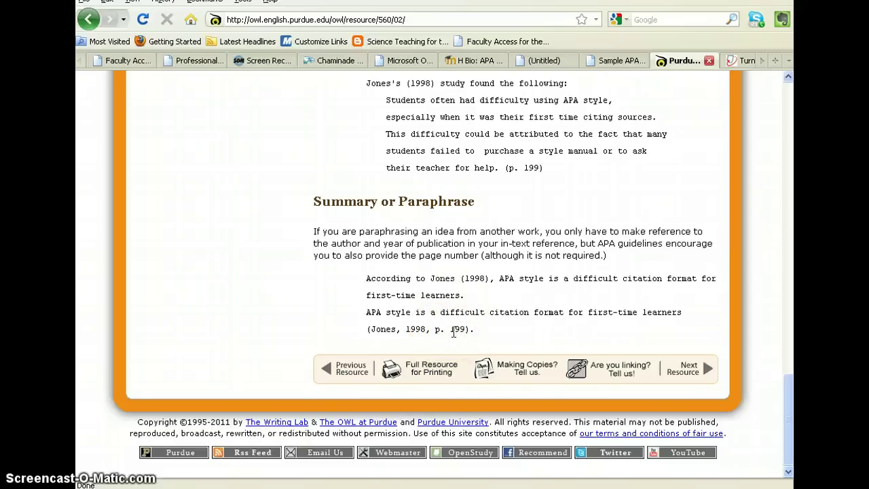
scroll(453, 332, up, 20)
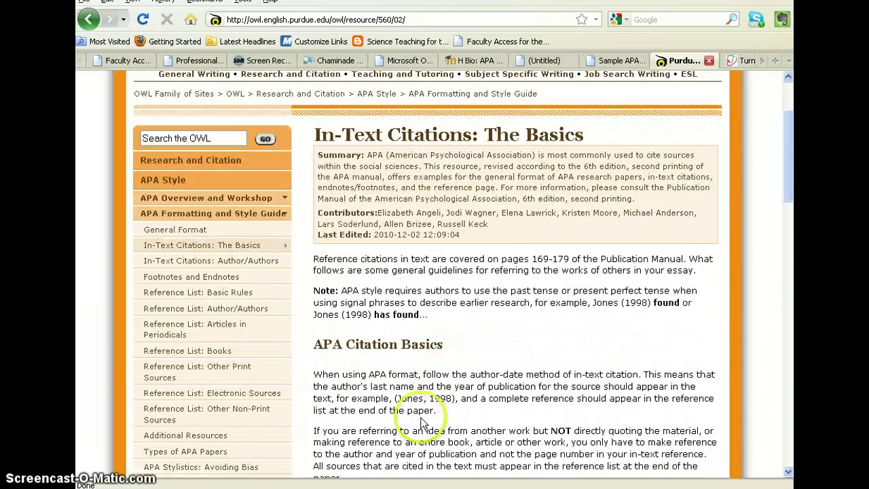
Switch back to Word and start a new page after the paragraph containing the in-text citations.
click(475, 488)
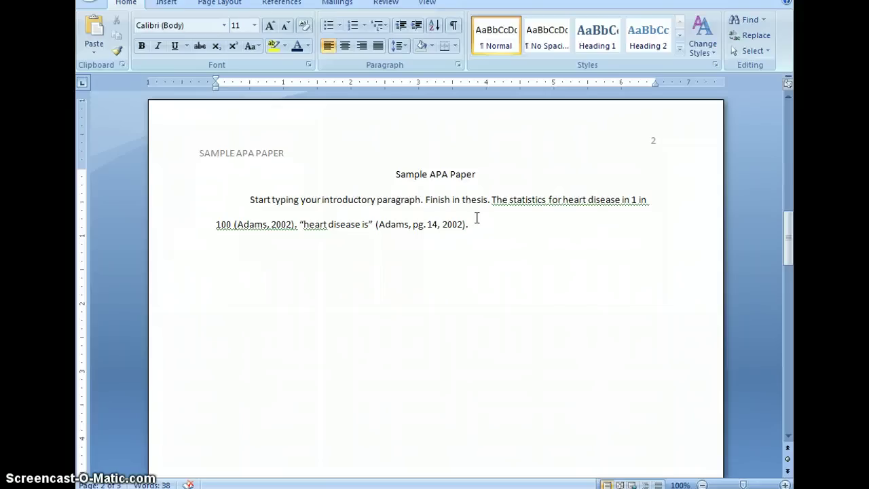
click(491, 224)
click(466, 226)
click(417, 238)
click(491, 242)
scroll(491, 242, down, 5)
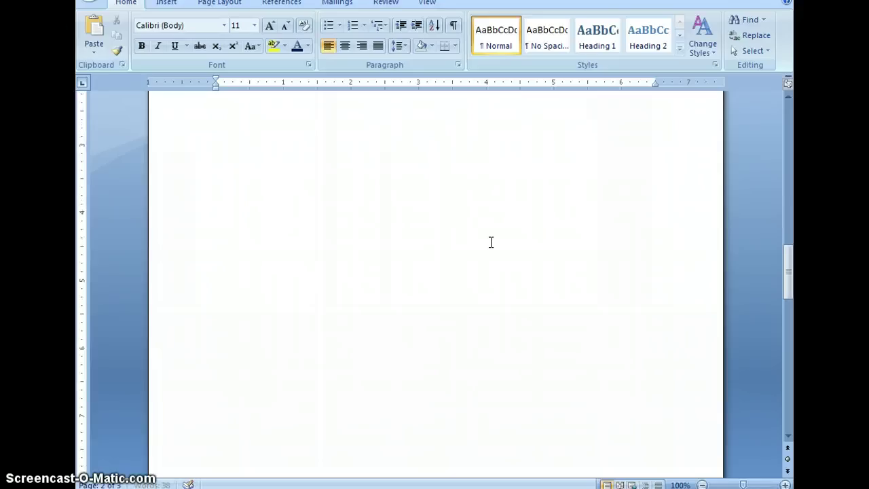
scroll(491, 242, down, 4)
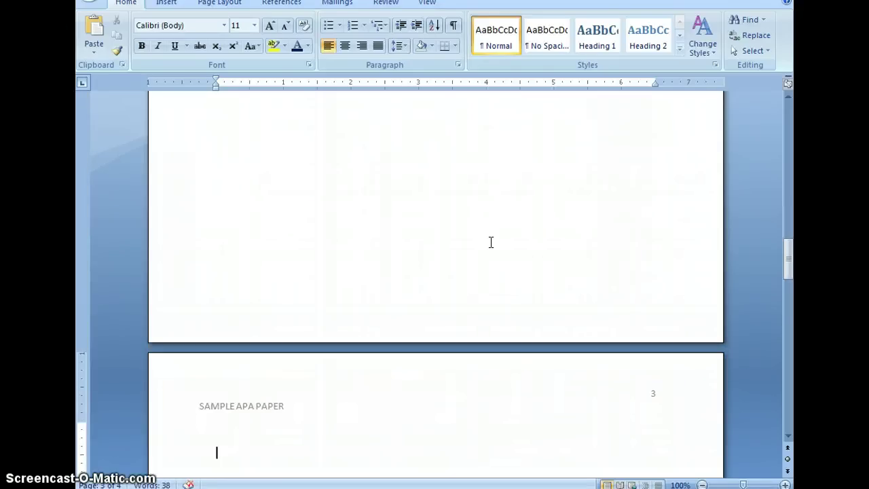
Add the centered heading "References" on the new page and start a left-aligned line below it.
click(352, 48)
text(References)
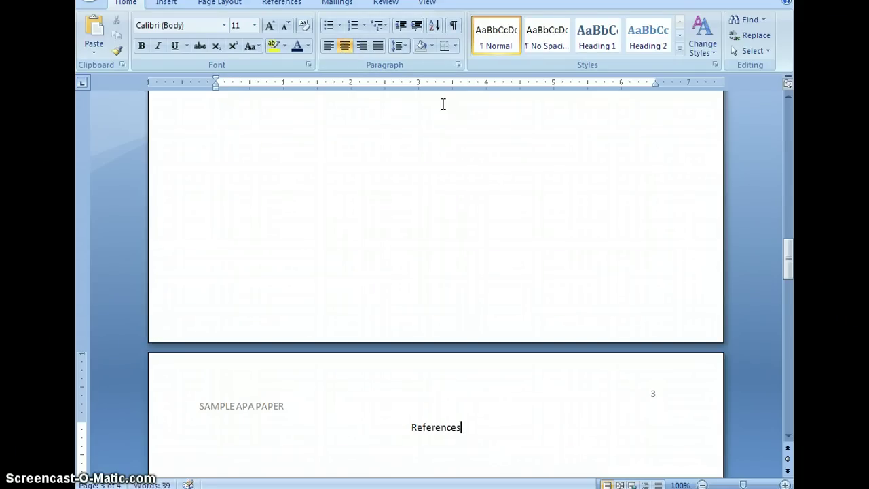
scroll(443, 104, down, 5)
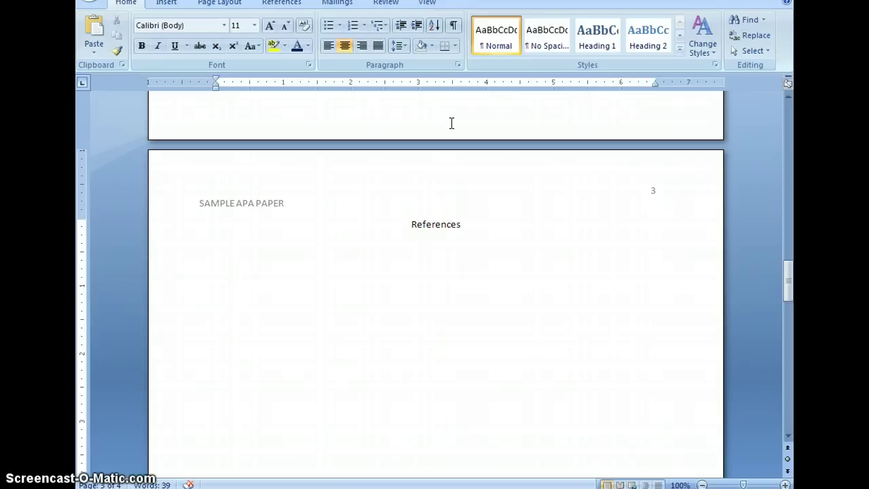
click(471, 219)
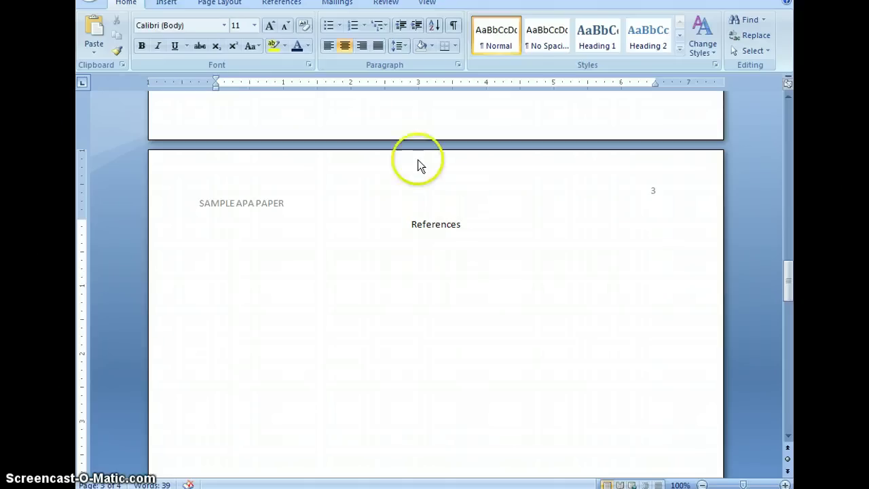
click(355, 429)
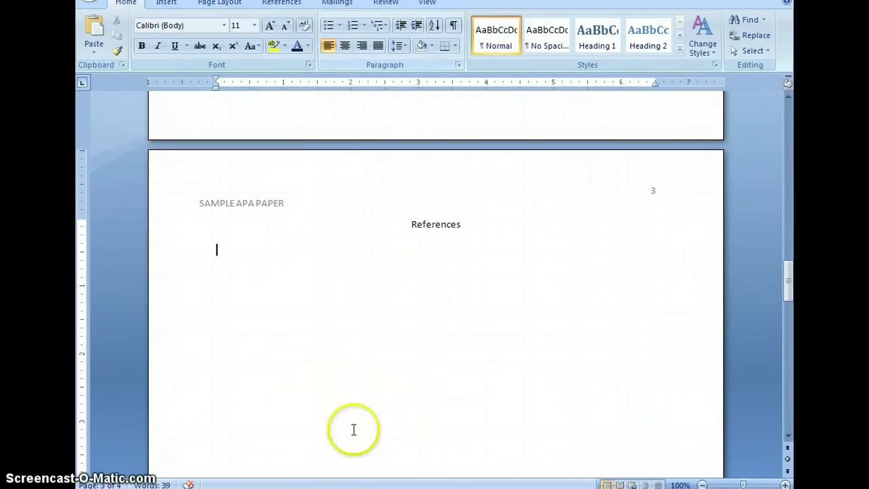
Copy the Single Author sample from the Purdue OWL "Reference List: Author/Authors" page and paste it under the References heading in Word.
click(408, 487)
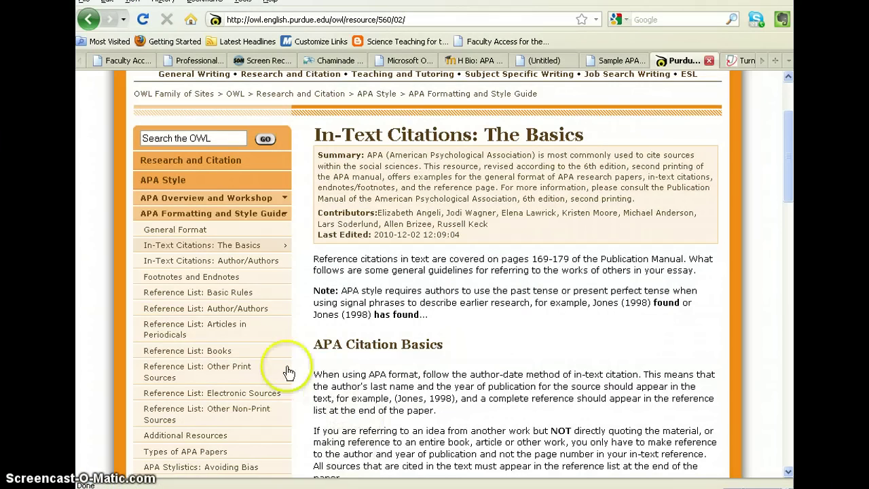
click(237, 310)
scroll(577, 268, down, 6)
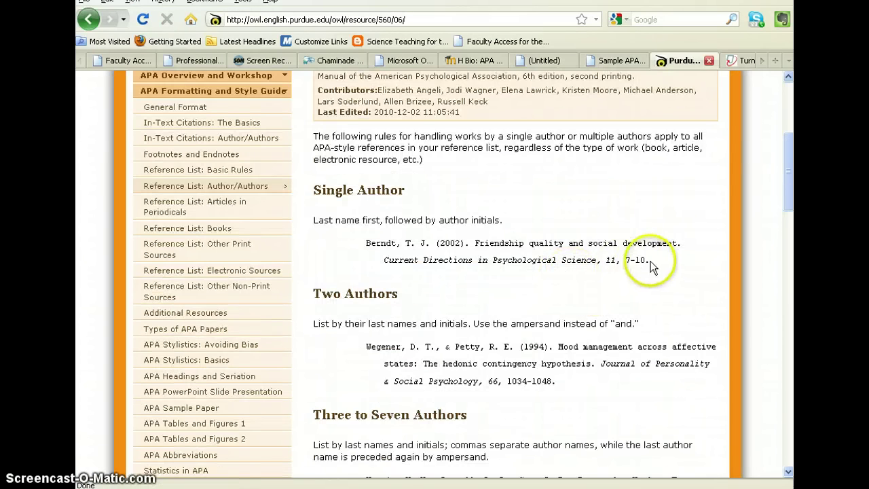
drag(648, 262, 387, 244)
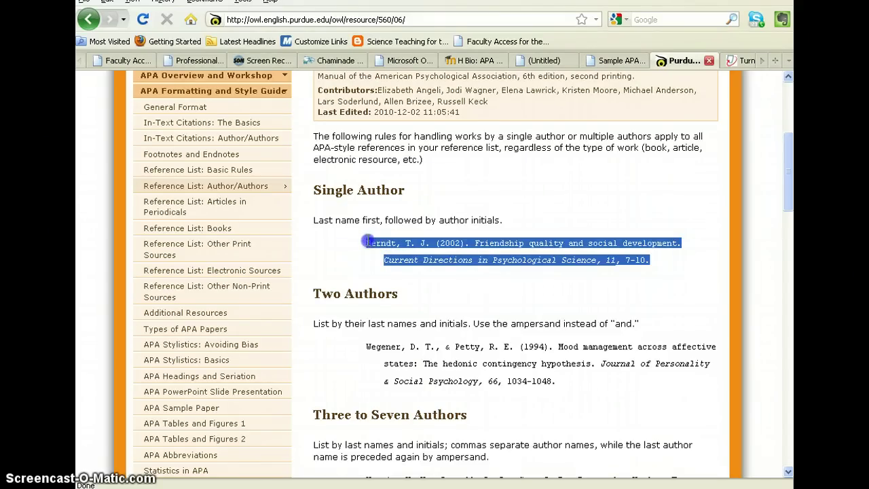
click(460, 478)
text(Berndt, T. J. (2002). Friendship quality and social development. Current Directions in Psychological Science, 11, 7-10.)
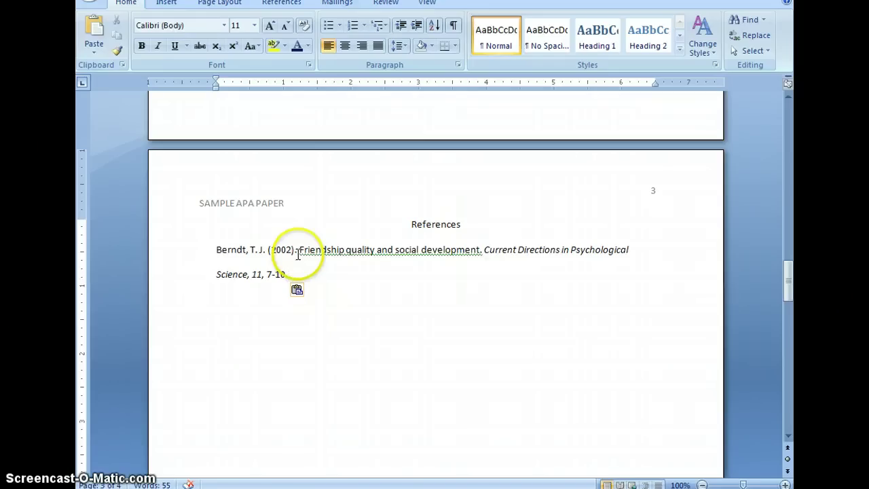
Examine the pasted reference's parts: article title, italicized journal title, volume number and page range.
click(349, 248)
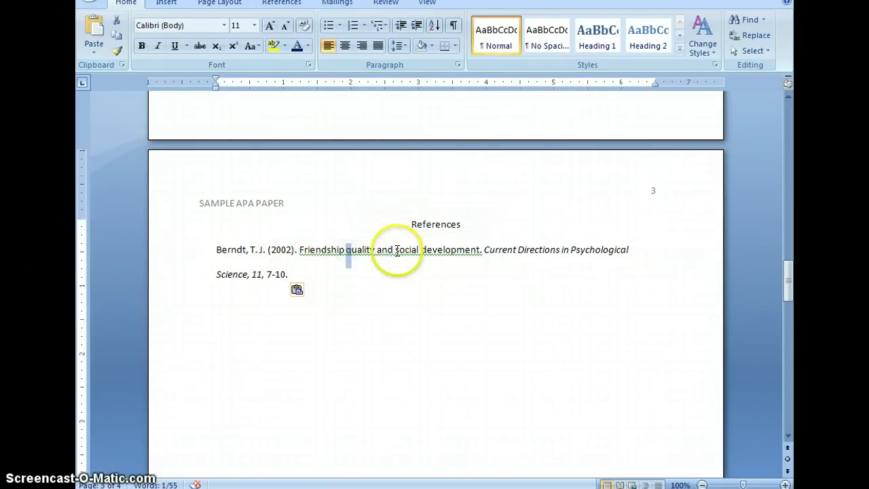
drag(396, 252, 400, 251)
click(428, 250)
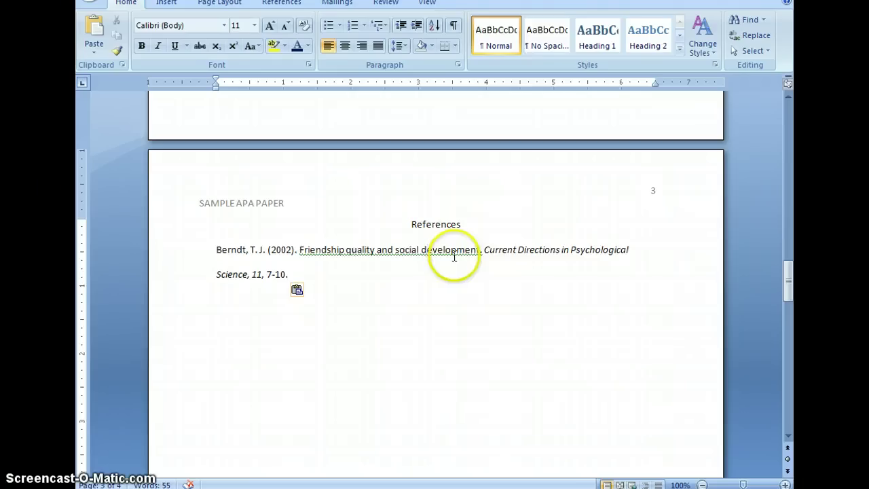
drag(483, 251, 606, 260)
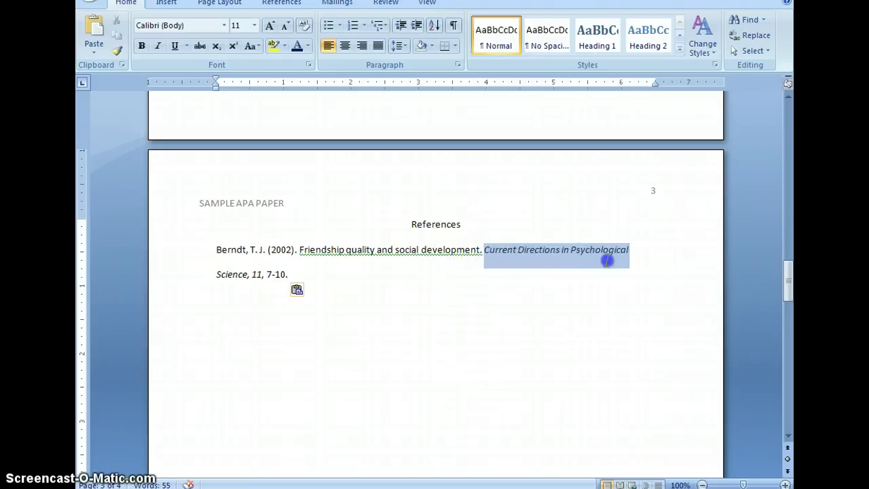
drag(247, 278, 259, 265)
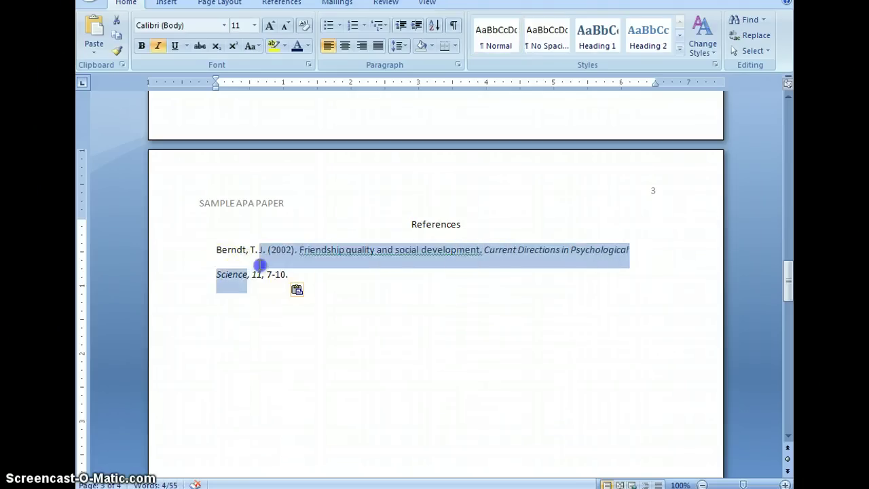
click(465, 270)
click(488, 247)
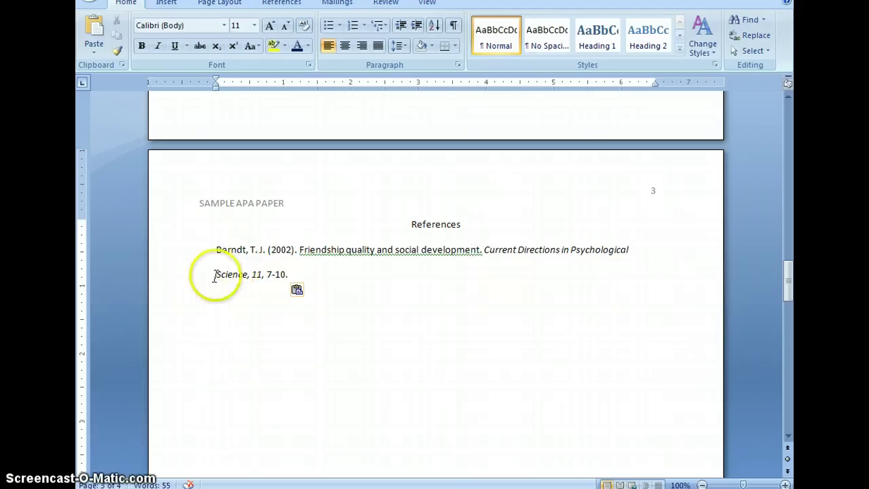
double_click(259, 278)
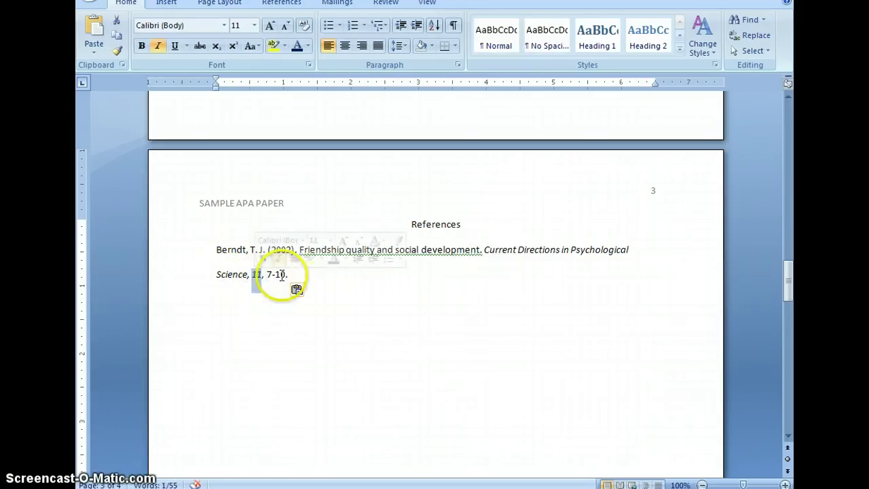
Switch to the browser and review the Author/Authors page's rules and examples for listing authors in references.
click(415, 486)
scroll(489, 333, up, 3)
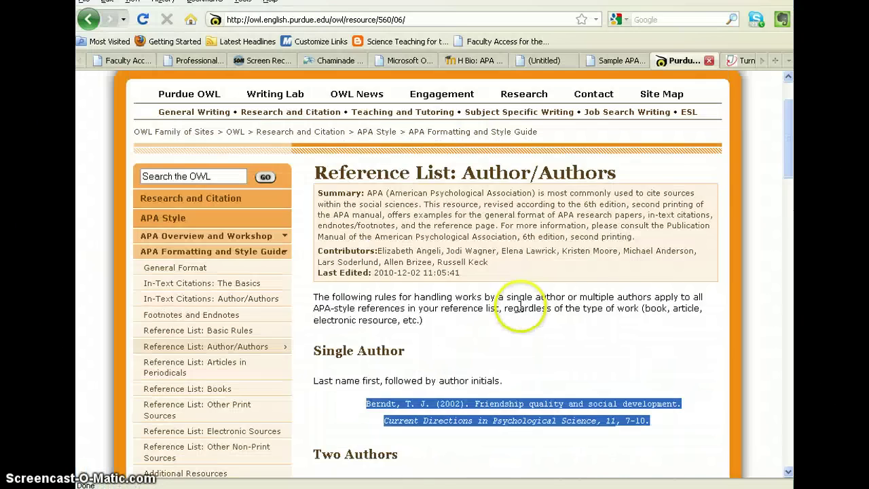
scroll(505, 308, down, 3)
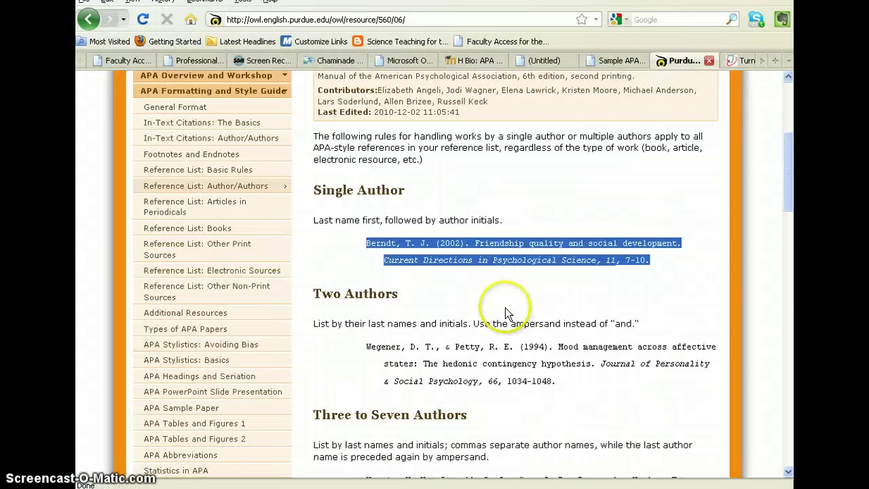
scroll(505, 308, down, 7)
scroll(516, 350, up, 10)
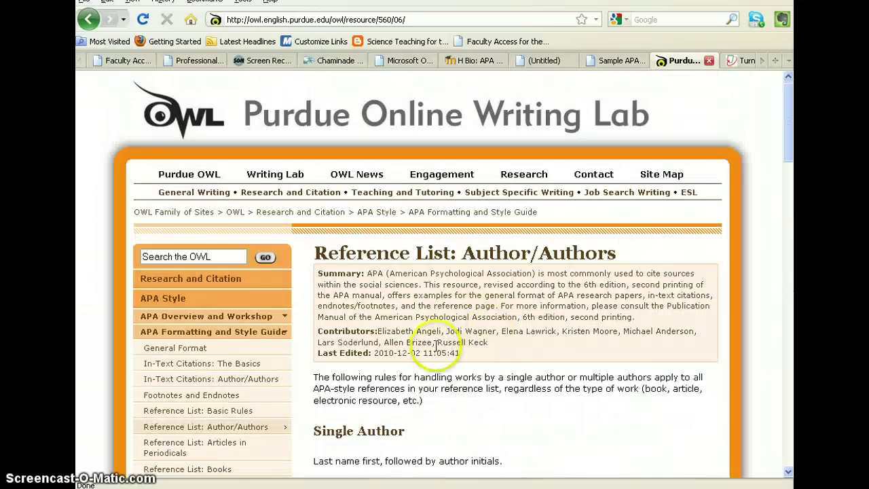
scroll(434, 394, down, 4)
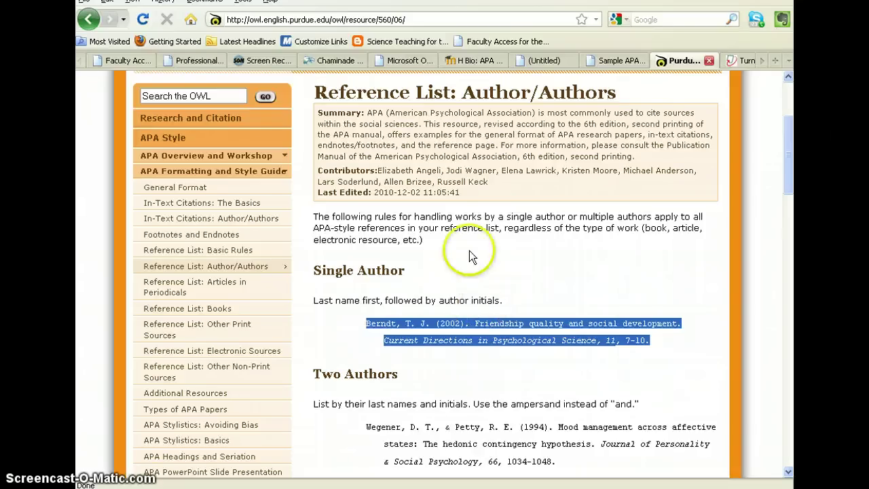
Open the guide's "Reference List: Basic Rules" page and read its rules on indentation, ordering, capitalization and page labeling.
click(275, 250)
scroll(508, 301, down, 12)
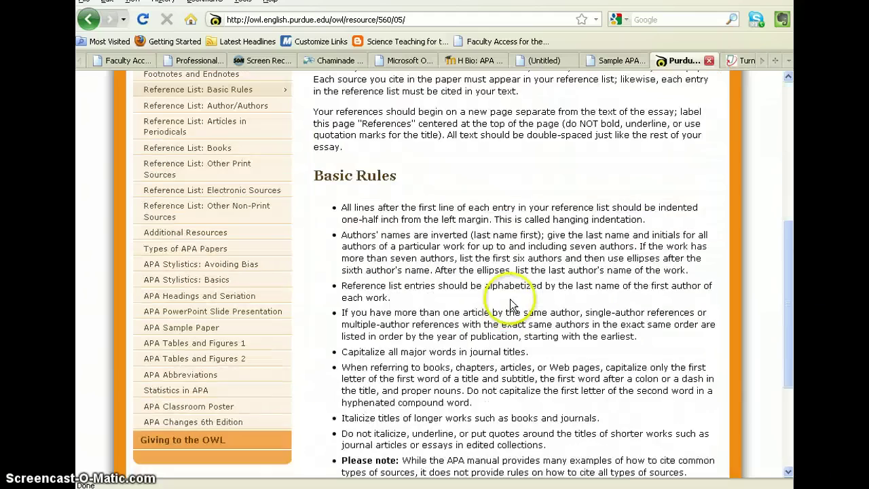
scroll(566, 320, up, 6)
scroll(565, 320, up, 5)
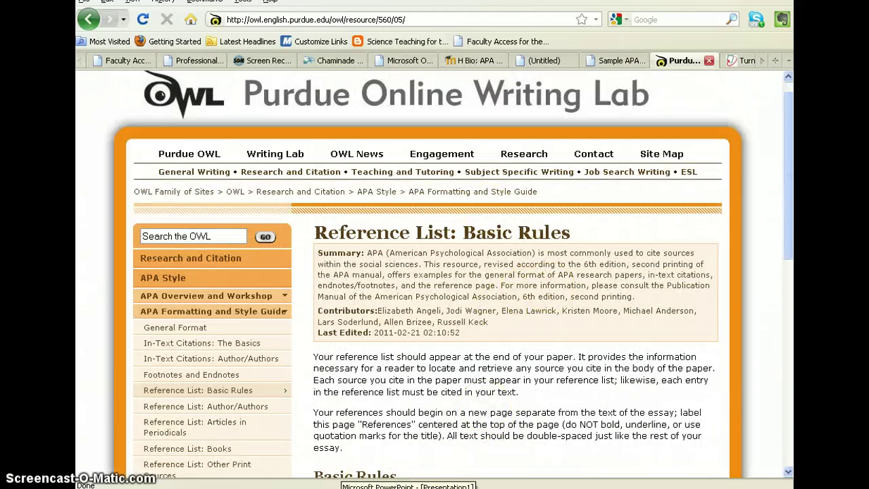
Back in Word, apply a 0.5" hanging indent to the pasted reference entry.
click(516, 483)
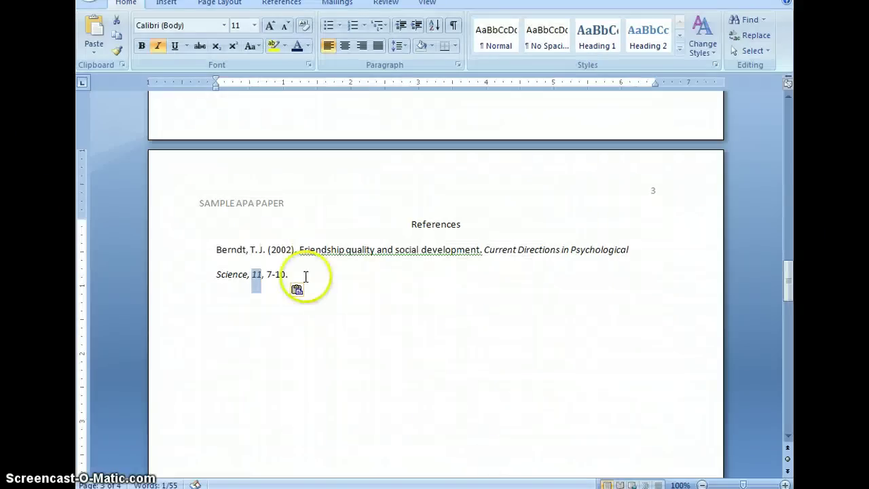
drag(298, 273, 222, 250)
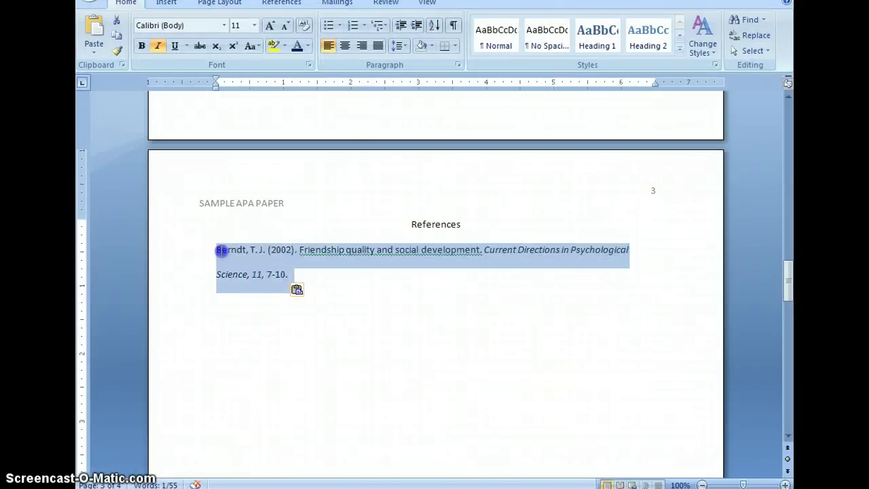
click(458, 64)
click(479, 183)
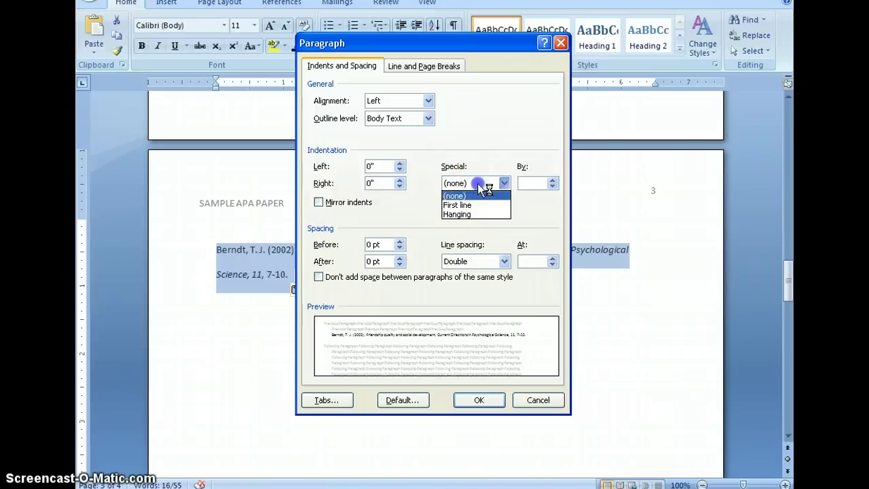
click(480, 204)
click(471, 186)
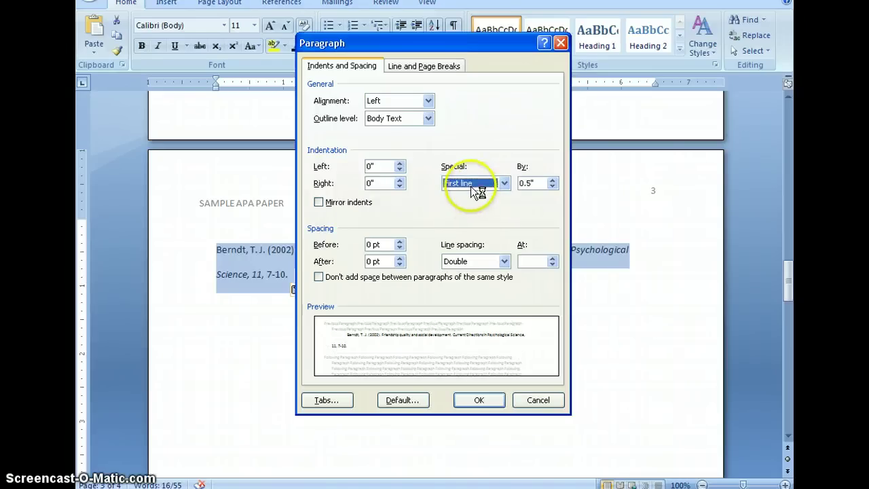
click(480, 216)
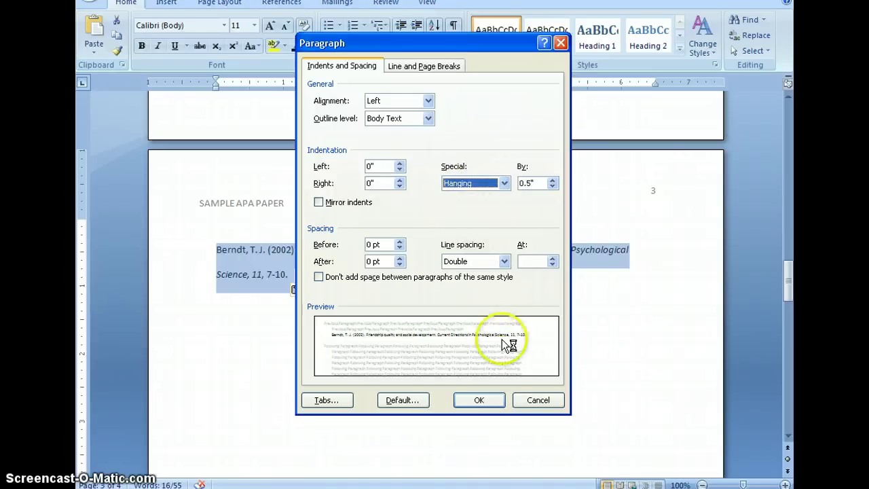
click(488, 400)
Insert a new reference line above the existing entry, giving the cited author's surname and initials followed by "(2002).".
click(327, 279)
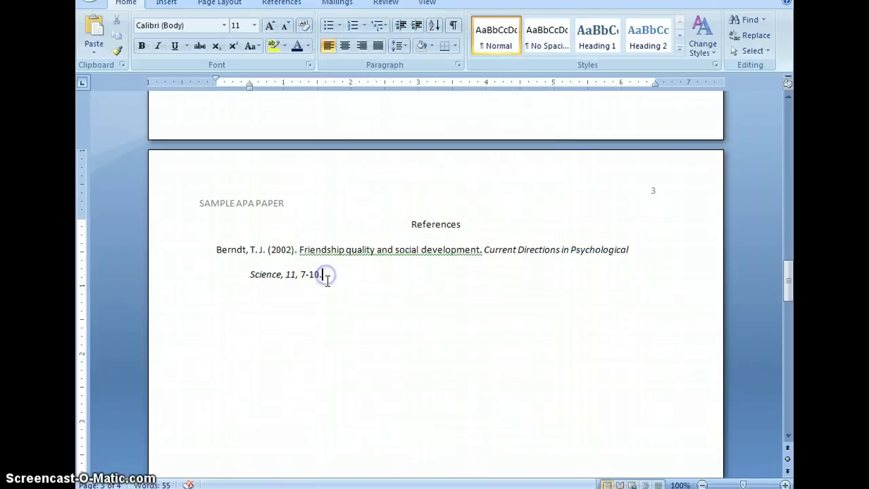
click(217, 249)
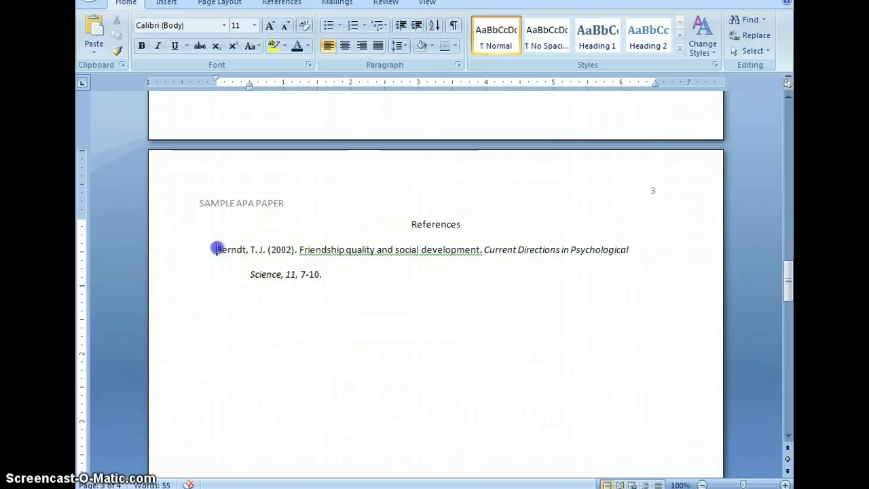
key(Return)
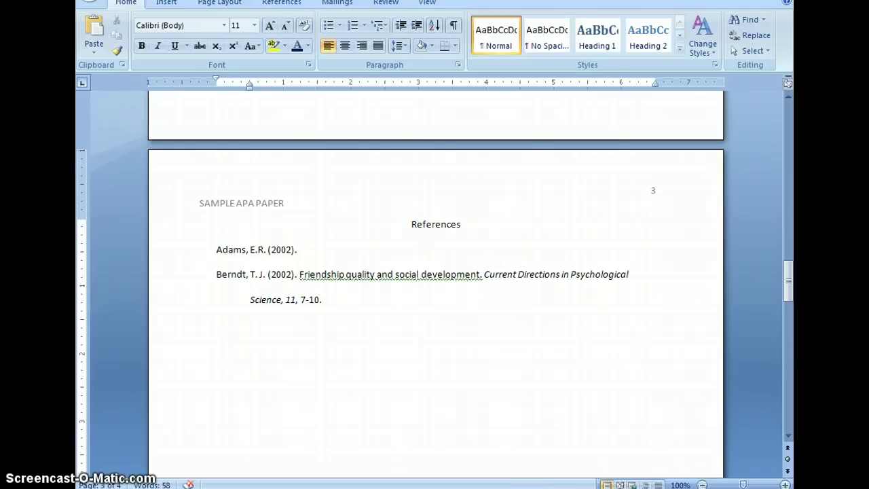
Bring up the sample APA paper PDF, switch to the browser and skim the "Reference List: Basic Rules" page.
click(475, 488)
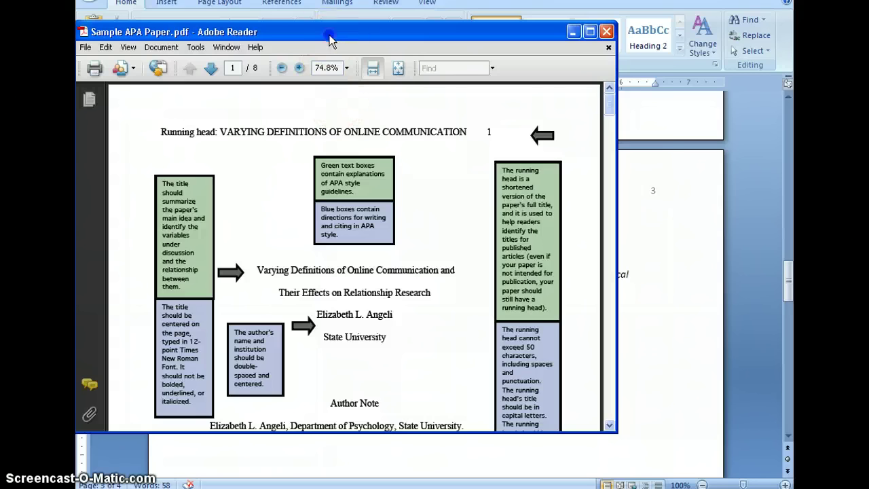
drag(329, 35, 387, 30)
click(413, 483)
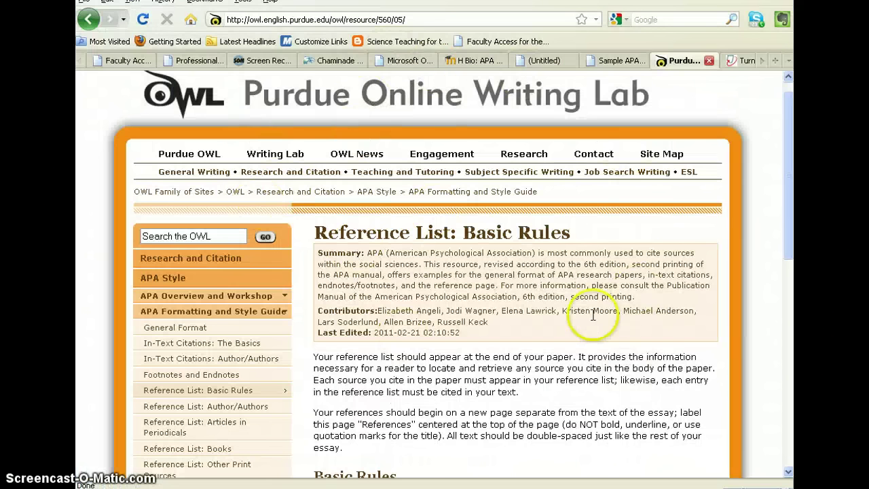
scroll(592, 319, down, 10)
scroll(595, 327, up, 6)
scroll(594, 327, up, 5)
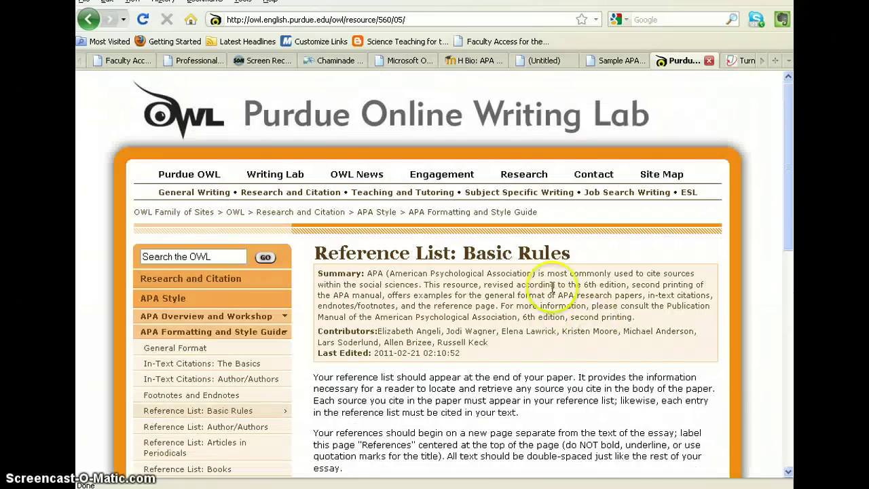
Examine the general formats for journal article and quality website references on the "APA Formatting 101" page.
click(475, 60)
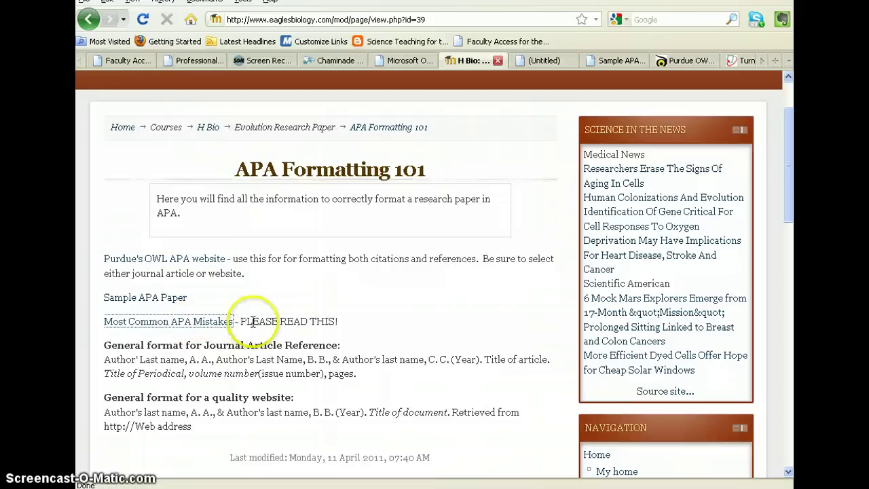
scroll(285, 319, down, 4)
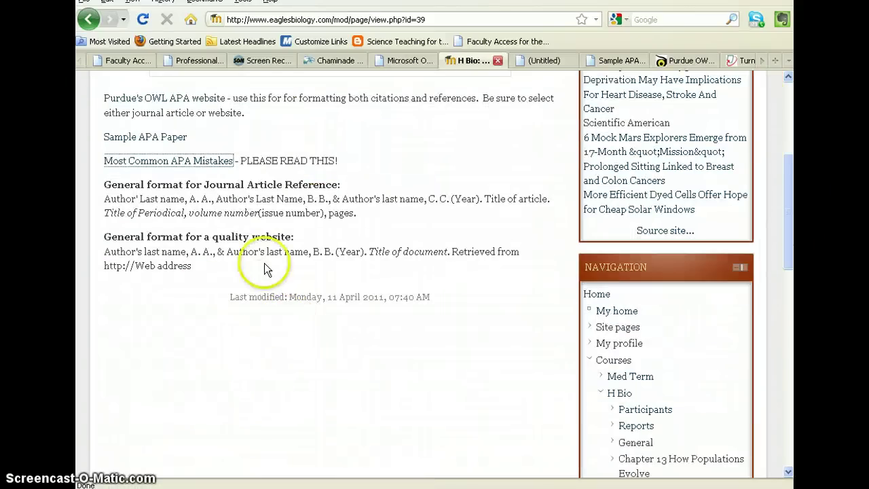
drag(192, 265, 89, 184)
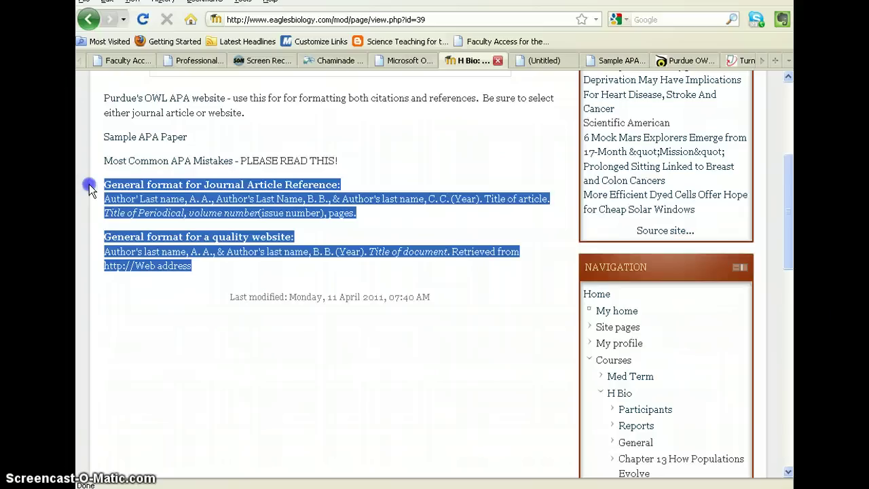
click(198, 262)
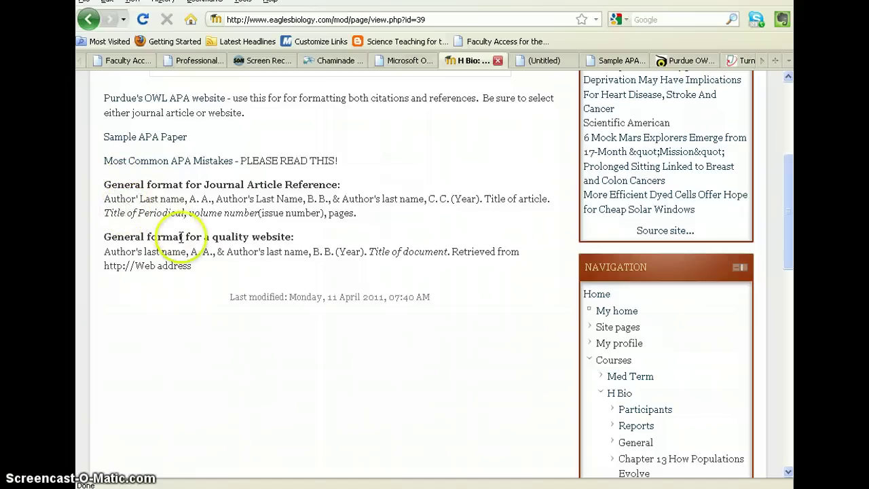
Return to the Word paper and check the References entries against the in-text citations in the introductory paragraph.
click(424, 488)
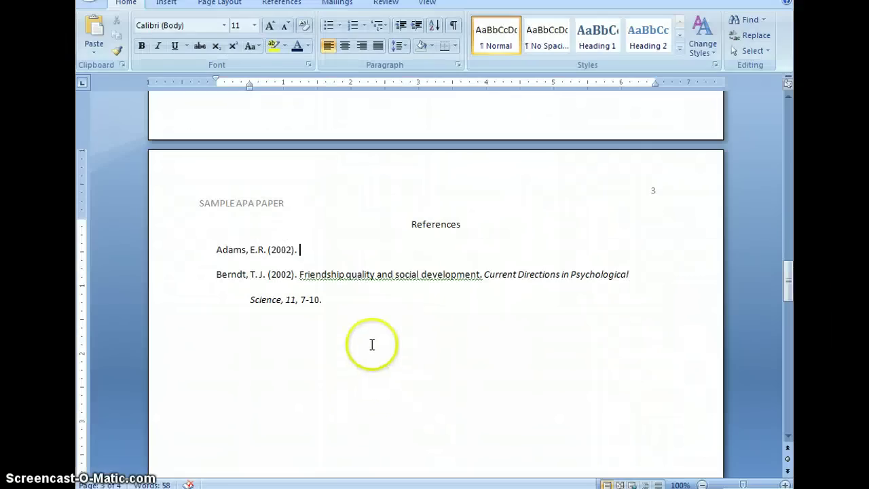
drag(337, 306, 210, 240)
click(339, 326)
scroll(404, 401, up, 15)
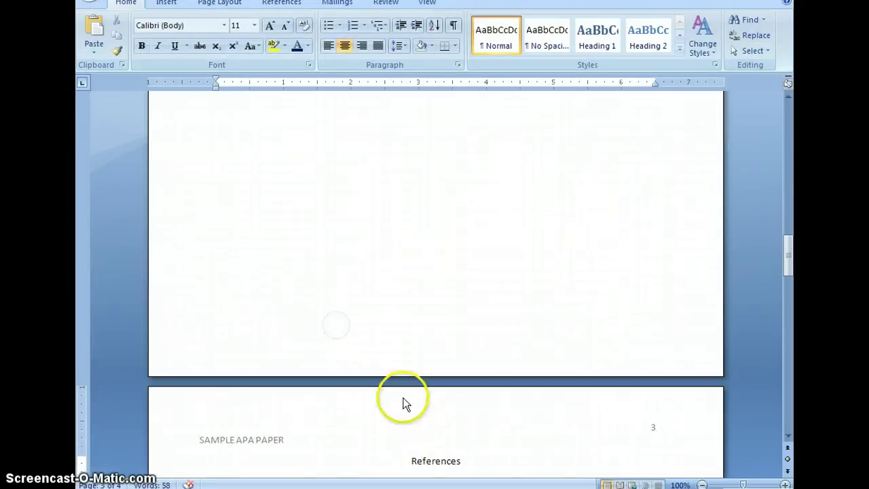
drag(473, 266, 301, 239)
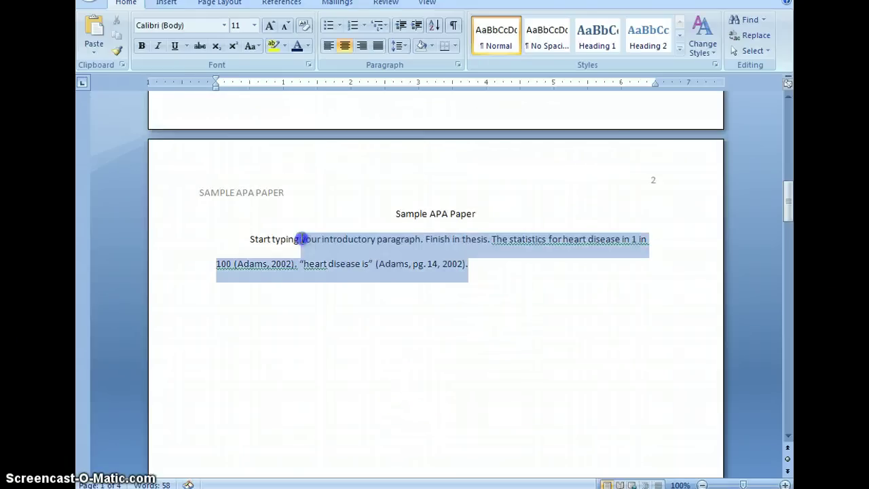
click(522, 350)
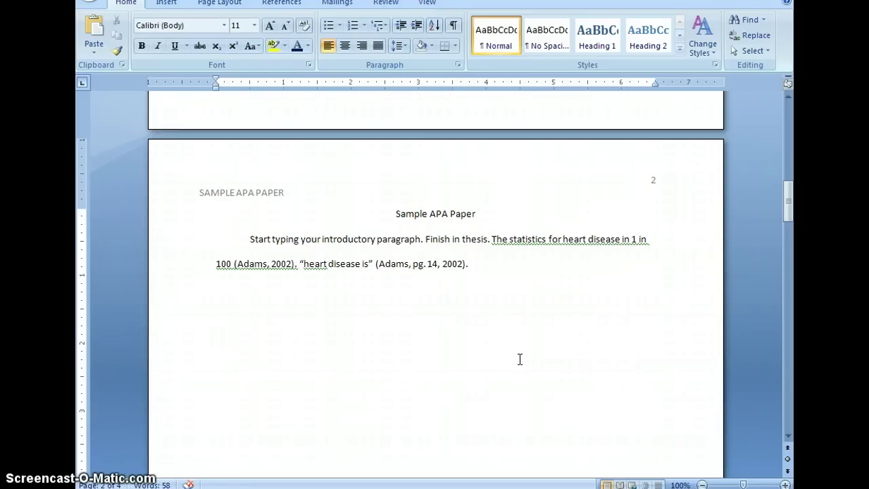
drag(466, 265, 379, 266)
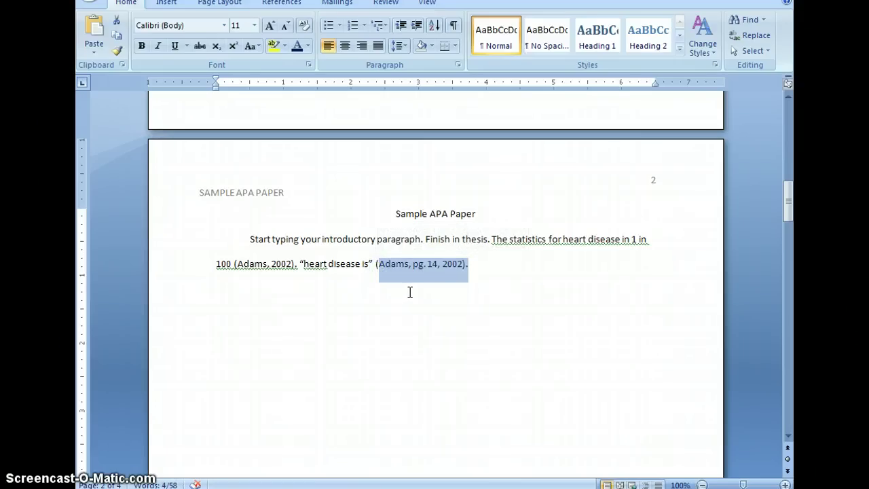
Remove the blank lines between the paper title, author name and school name on the title page.
scroll(411, 292, up, 10)
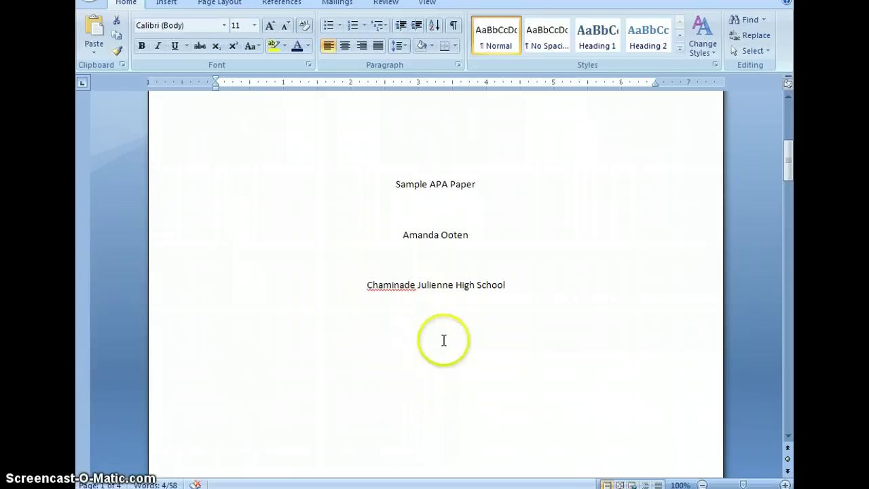
click(431, 206)
key(BackSpace)
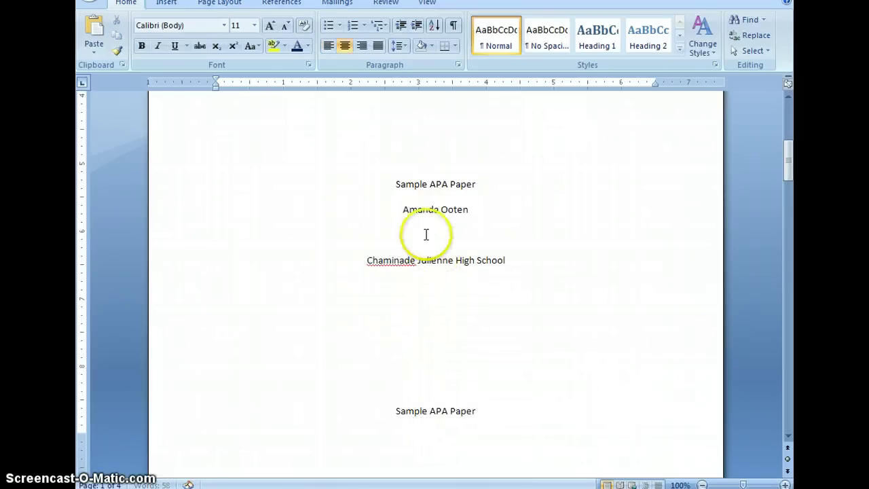
click(423, 231)
key(BackSpace)
click(439, 310)
scroll(466, 314, up, 3)
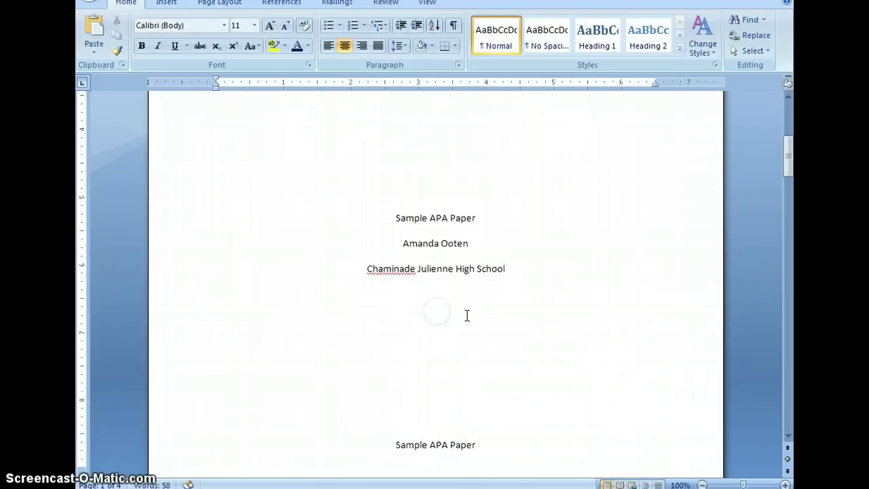
scroll(483, 334, down, 1)
scroll(483, 336, up, 7)
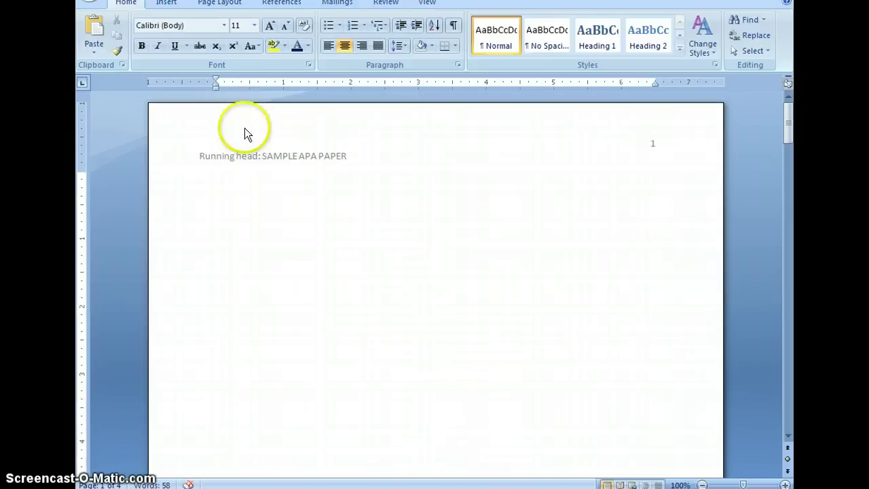